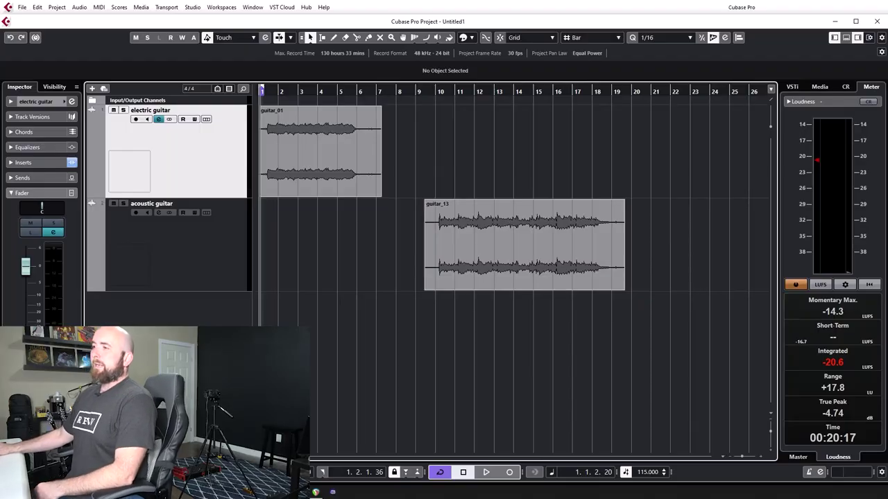
# Step: Disable cycle looping with the keypad divide shortcut
pyautogui.moveTo(303, 154)
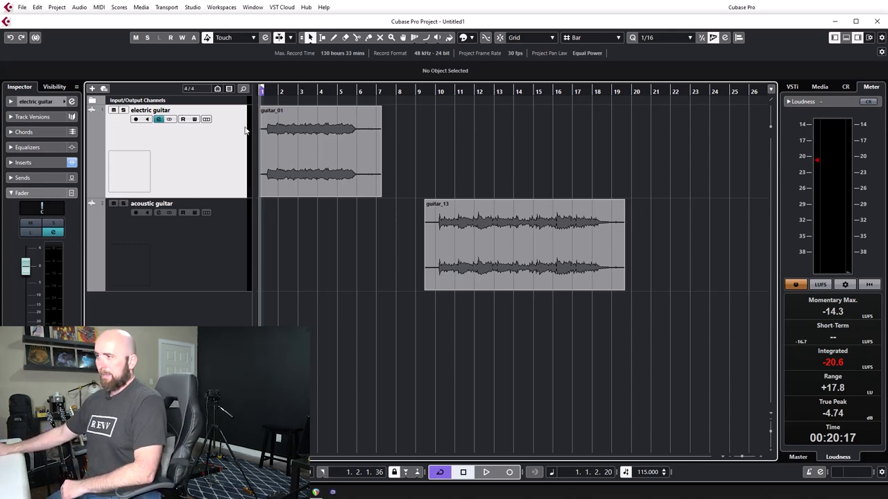
pyautogui.press('KP_Divide')
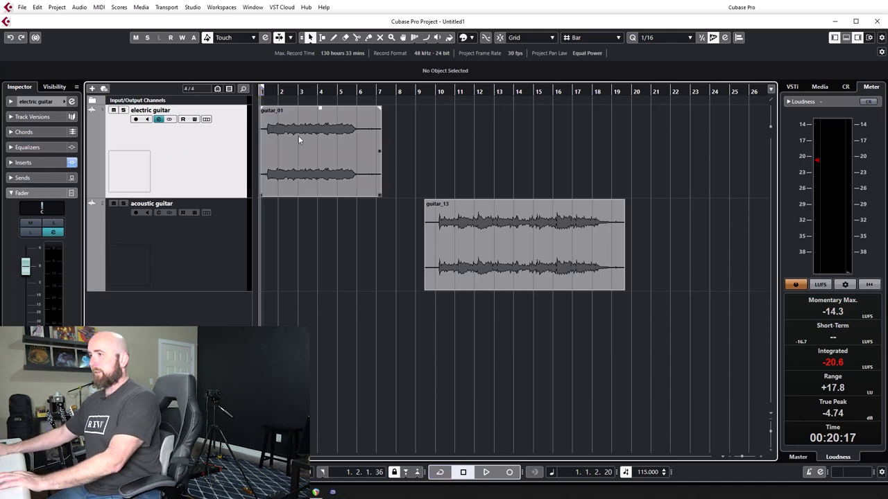
# Step: Zoom in and extend the cycle range slightly further right, with cycle turned back on
pyautogui.press('h')
pyautogui.press('h')
pyautogui.press('h')
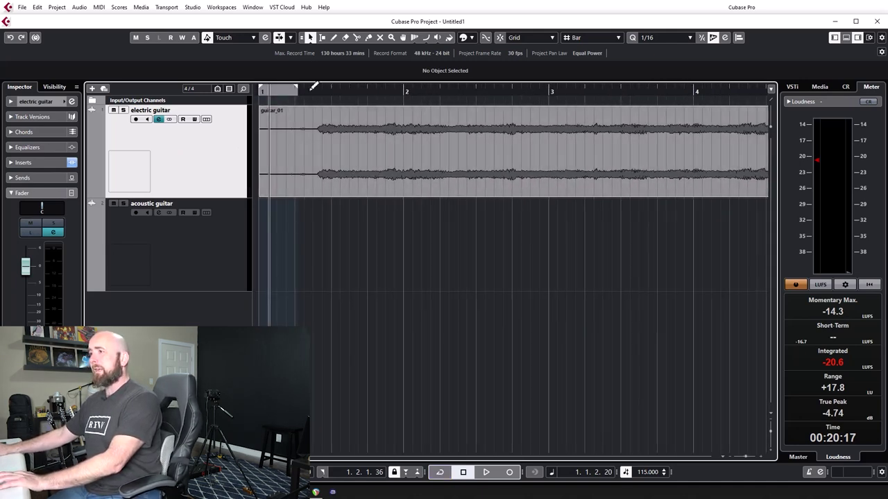
pyautogui.moveTo(296, 88); pyautogui.dragTo(314, 91)
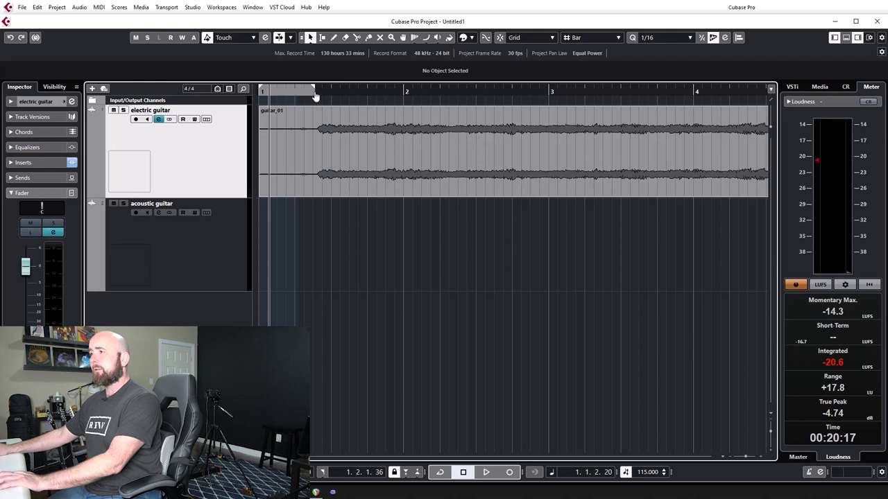
pyautogui.press('KP_Divide')
# Step: Bypass the electric guitar's inserts, play the loop, then select the guitar_01 event
pyautogui.press('e')
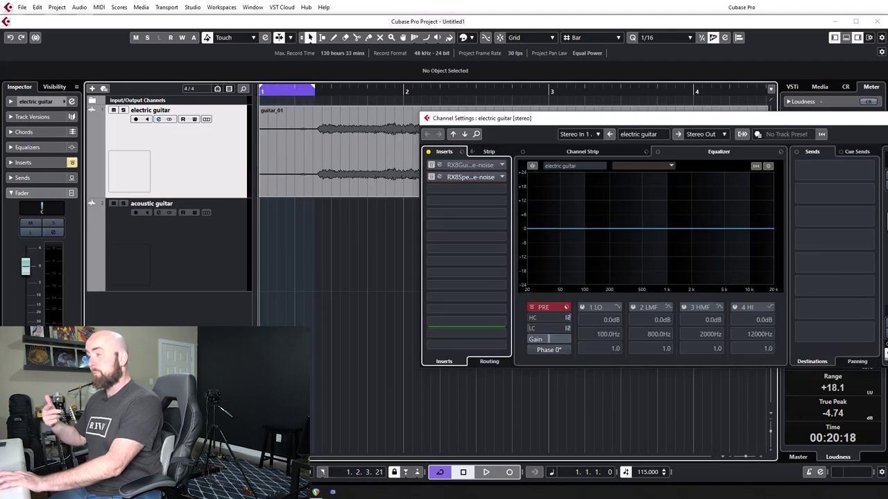
pyautogui.press('e')
pyautogui.press('space')
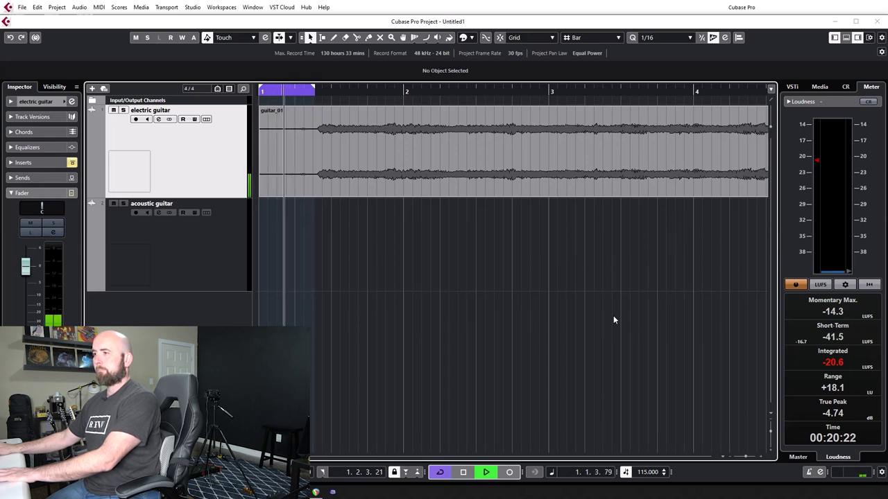
pyautogui.press('space')
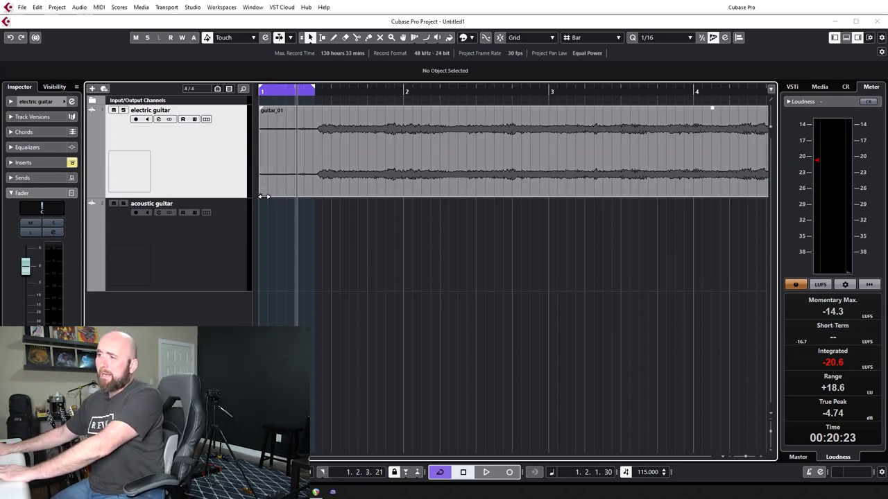
pyautogui.moveTo(264, 196); pyautogui.dragTo(220, 187)
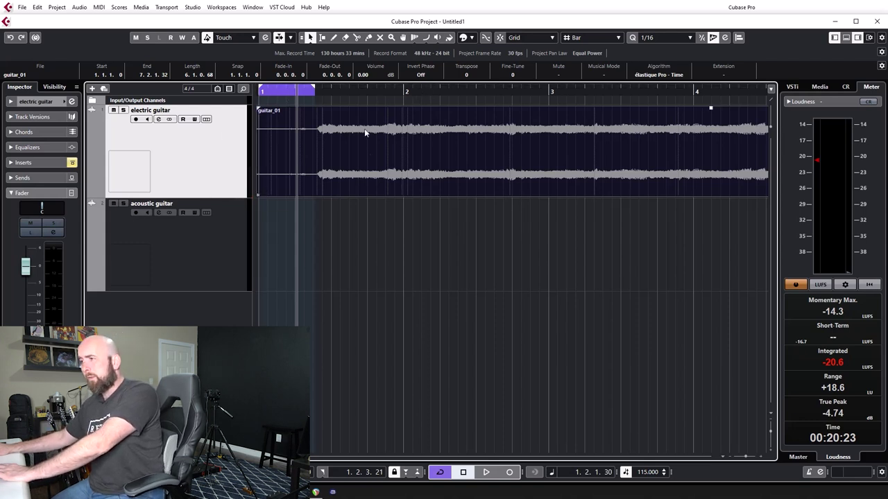
# Step: Play the whole guitar_01 clip with cycle off, then return to the project start
pyautogui.press('/')
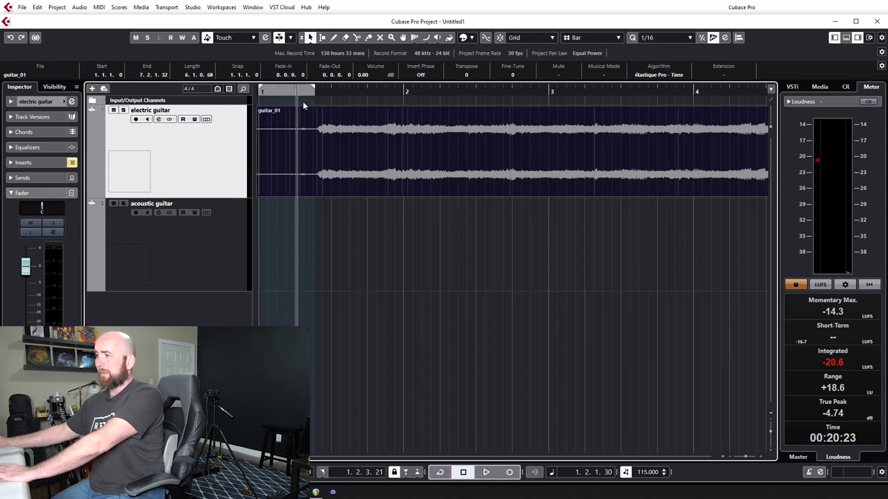
pyautogui.press('space')
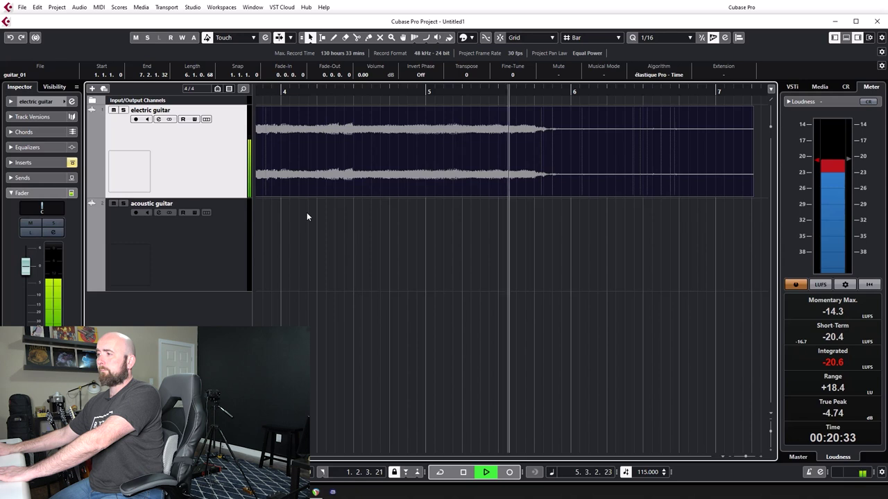
pyautogui.press('space')
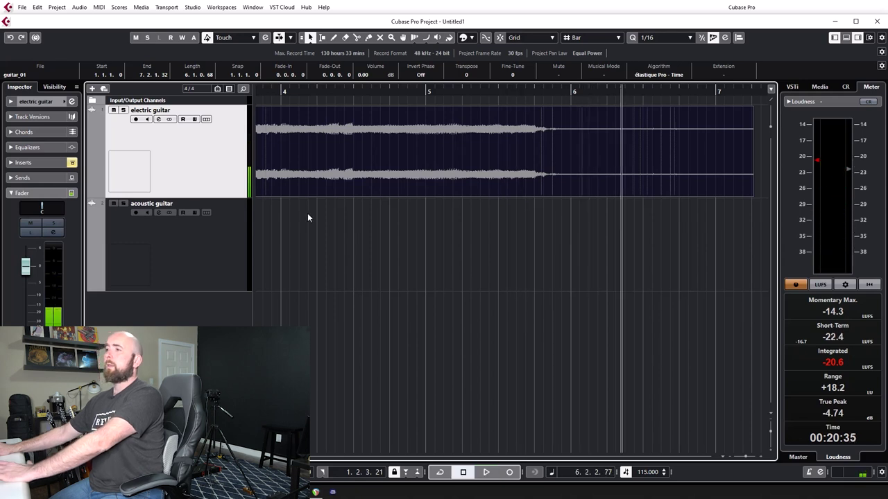
pyautogui.press('Home')
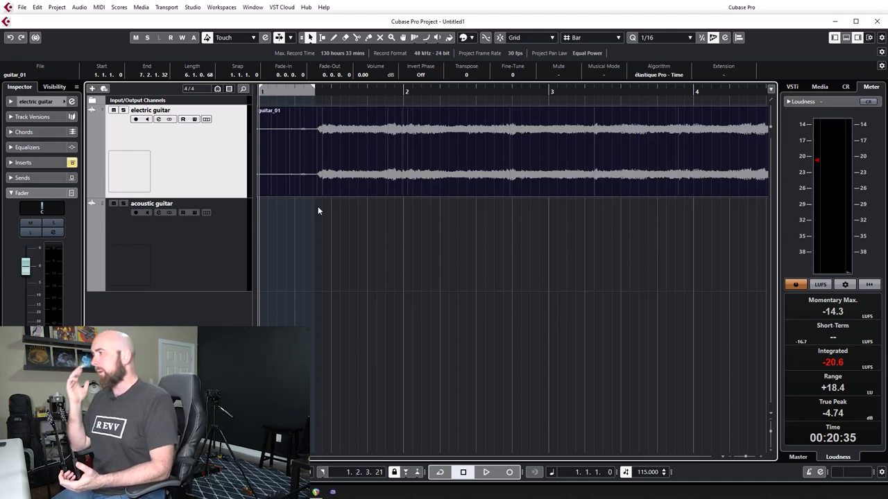
pyautogui.click(158, 120)
# Step: Arrange the channel settings, Guitar De-noise and Spectral De-noise windows so all are visible
pyautogui.moveTo(741, 121); pyautogui.dragTo(485, 173)
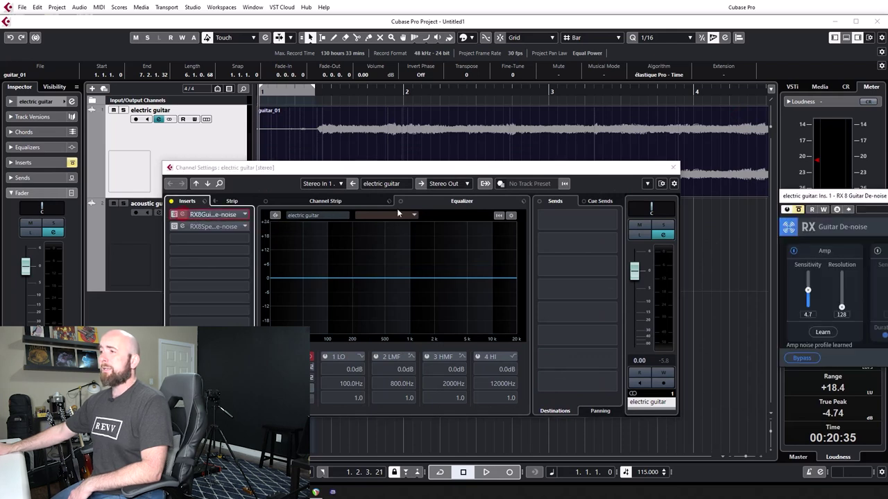
pyautogui.moveTo(880, 196); pyautogui.dragTo(520, 54)
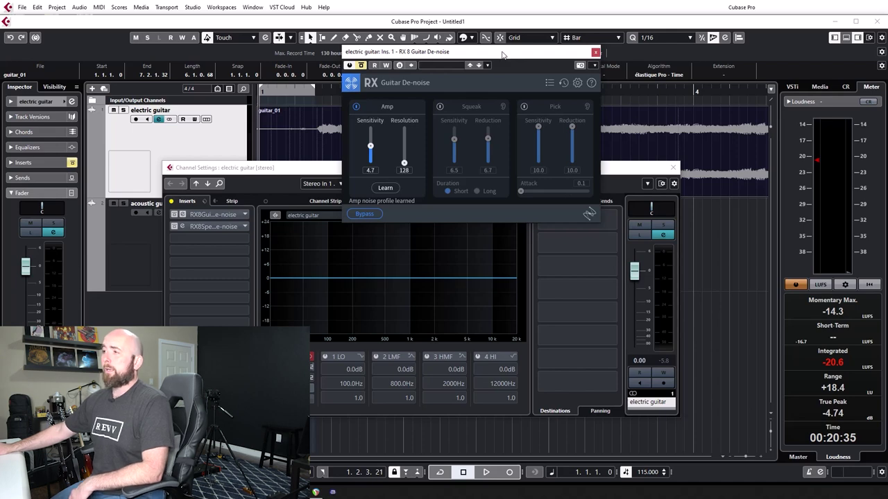
pyautogui.moveTo(504, 54); pyautogui.dragTo(735, 52)
pyautogui.click(211, 227)
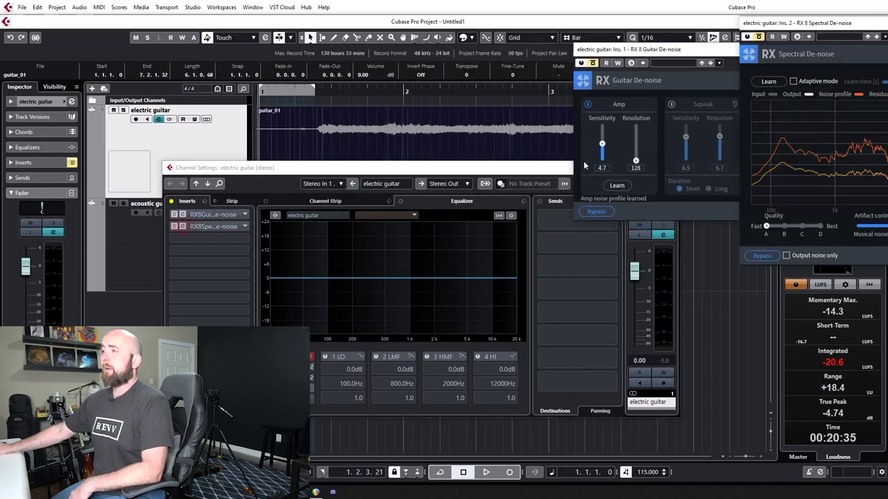
pyautogui.moveTo(818, 23); pyautogui.dragTo(709, 103)
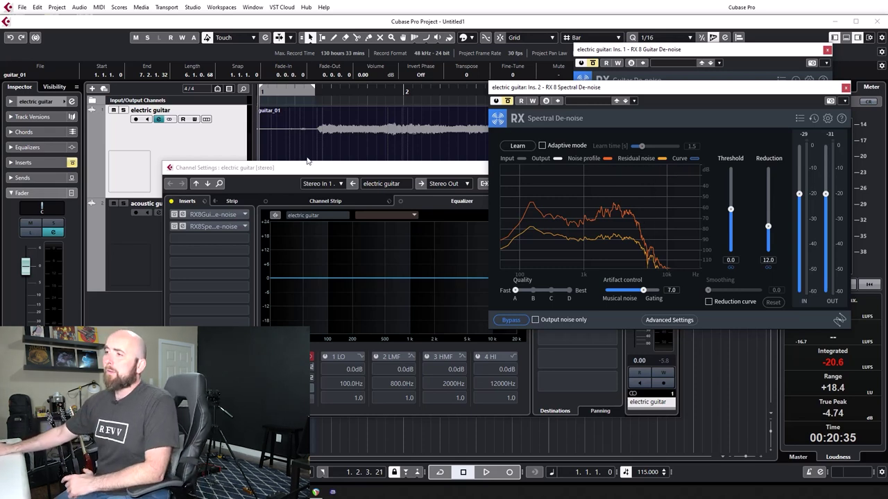
pyautogui.moveTo(647, 56); pyautogui.dragTo(657, 77)
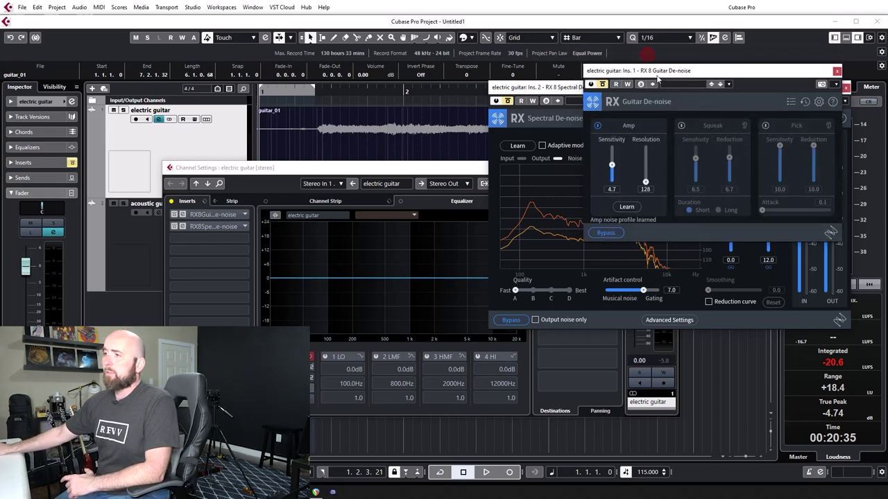
# Step: Cycle the opening range of guitar_01, audition it, and bring Spectral De-noise forward
pyautogui.click(288, 97)
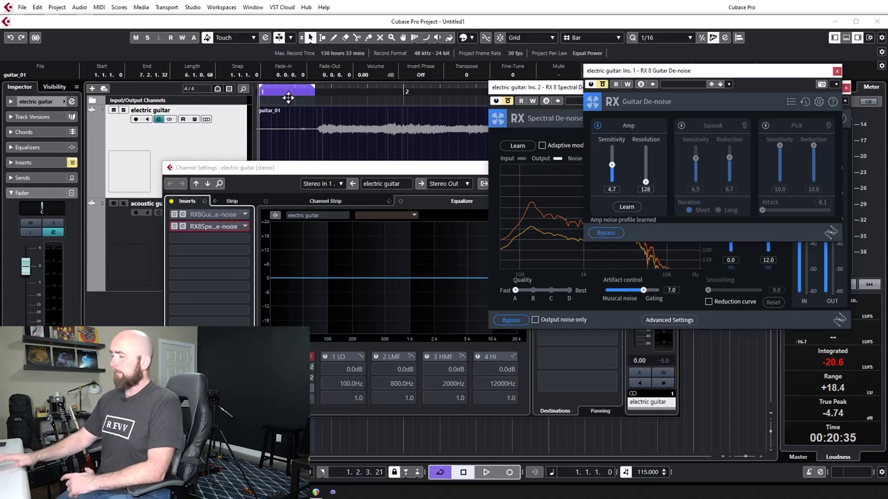
pyautogui.press('space')
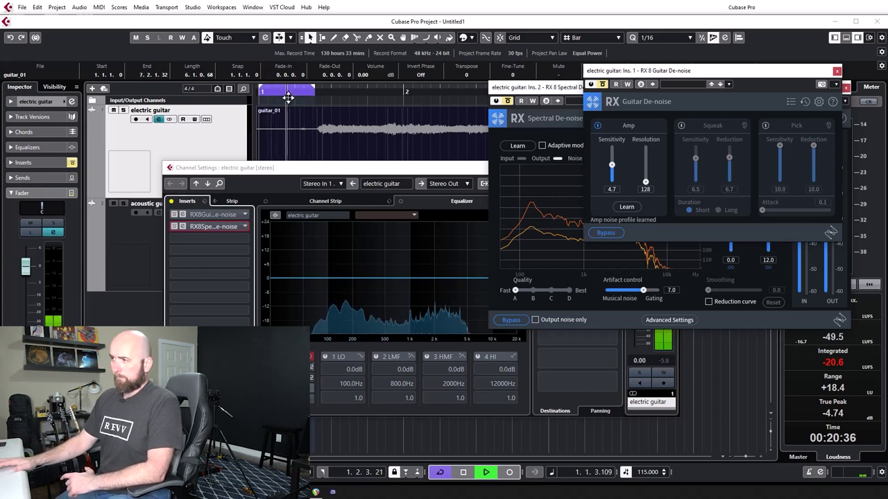
pyautogui.press('space')
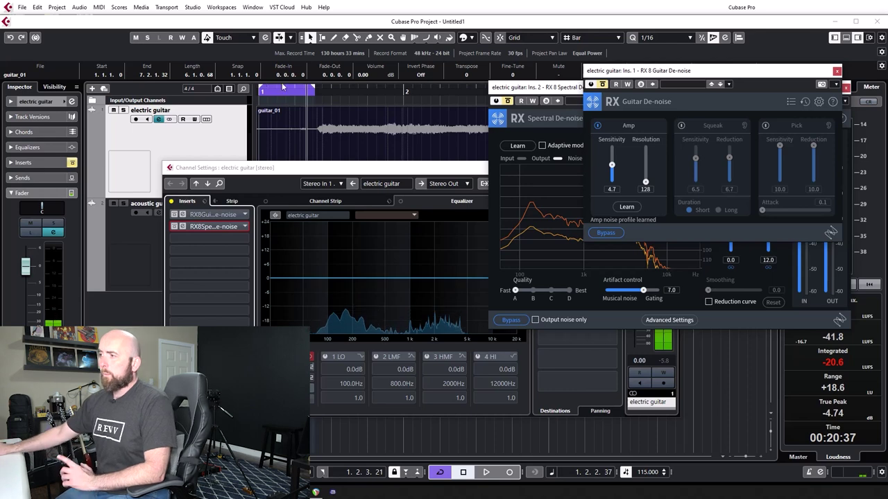
pyautogui.click(543, 88)
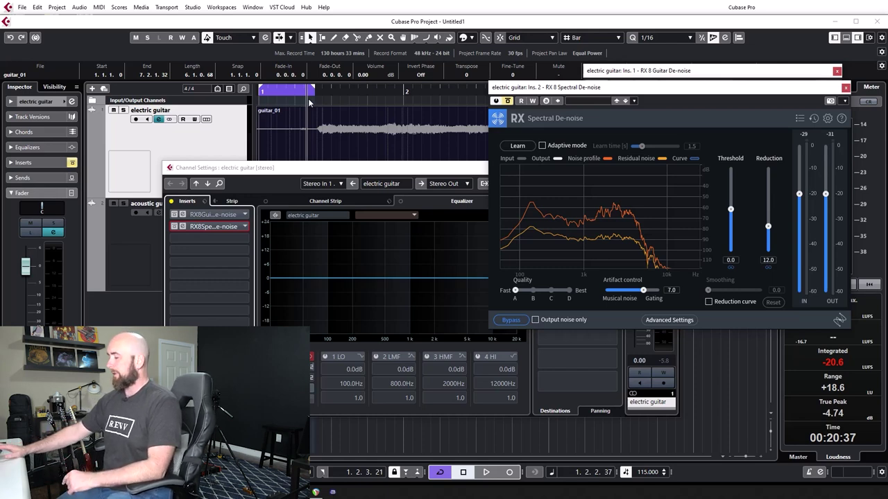
pyautogui.press('space')
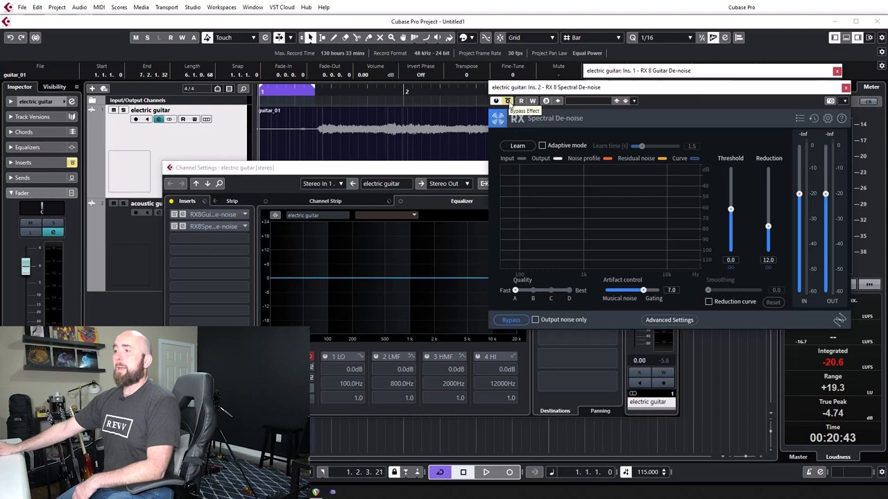
# Step: Re-enable Spectral De-noise, learn its noise profile during playback, then replay the loop
pyautogui.click(506, 101)
pyautogui.click(514, 146)
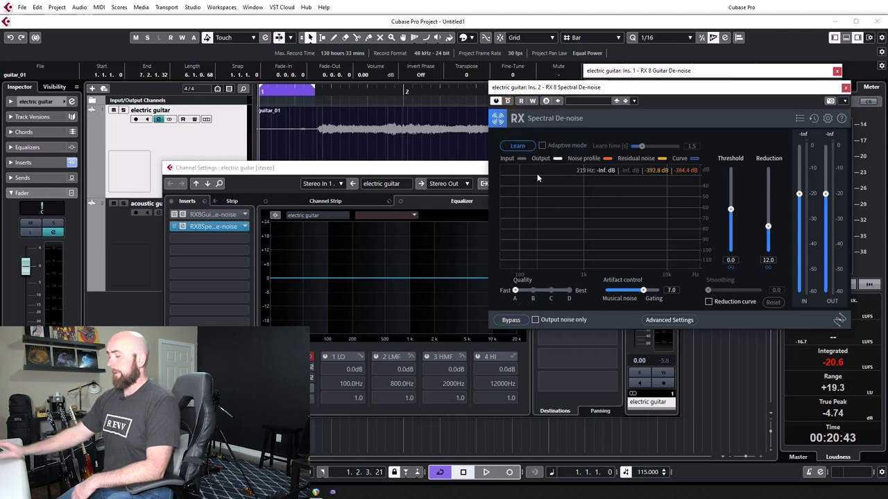
pyautogui.click(689, 18)
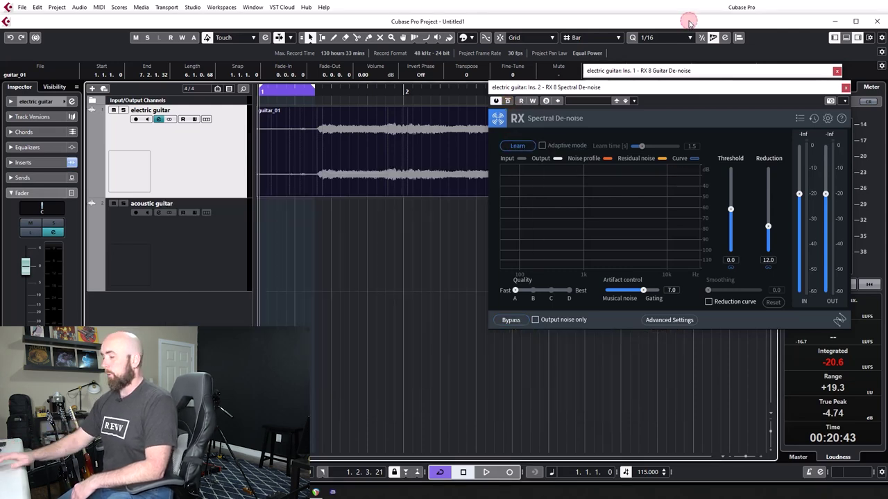
pyautogui.press('space')
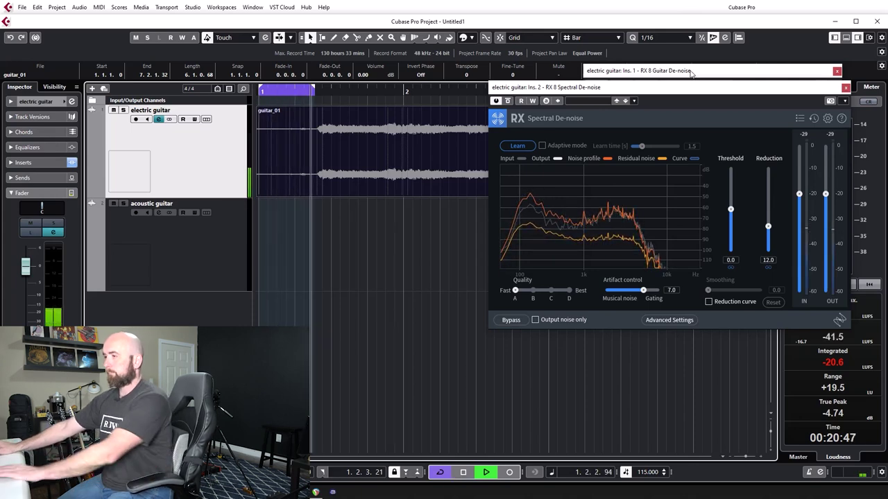
pyautogui.click(531, 148)
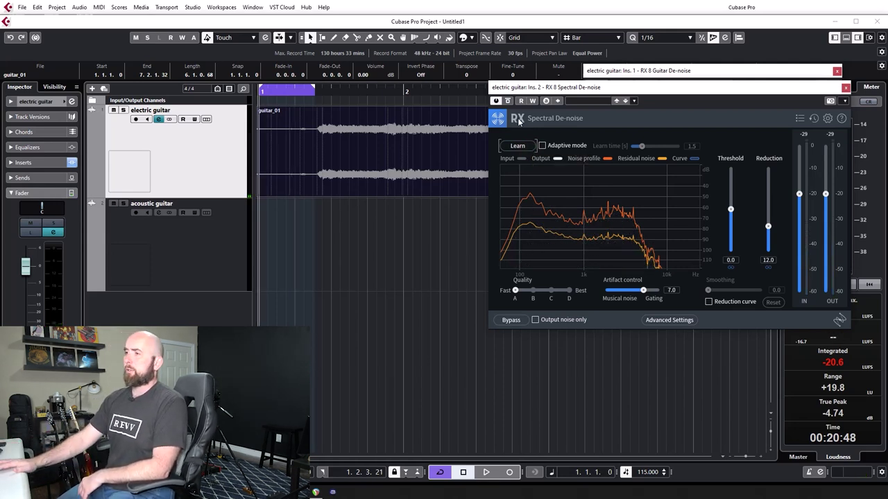
pyautogui.press('space')
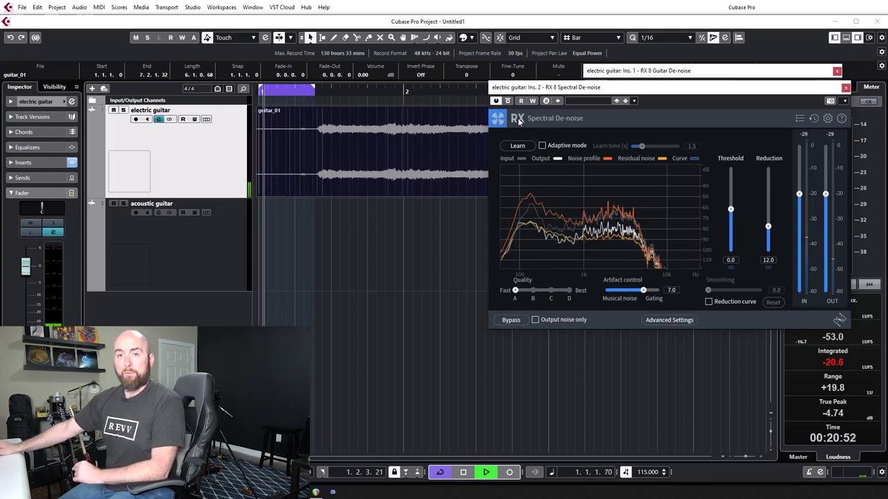
# Step: A/B the Spectral De-noise bypass repeatedly, leave it active at 12.0 reduction, and stop playback
pyautogui.click(511, 321)
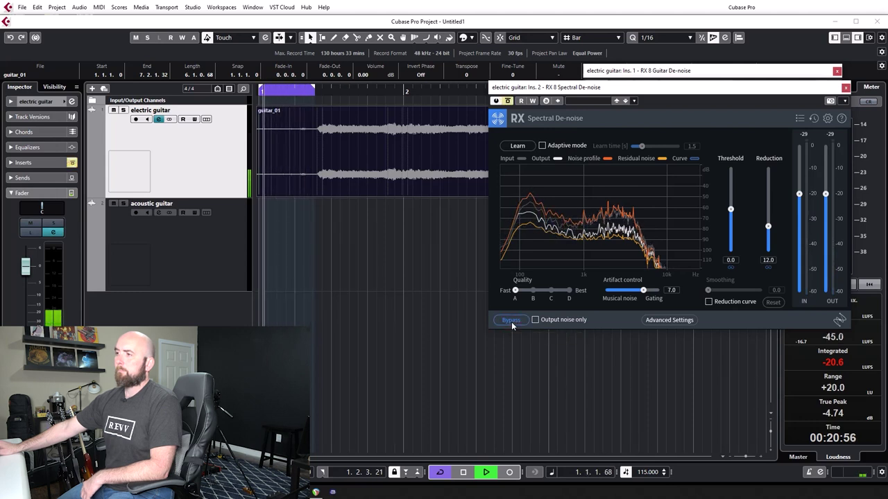
pyautogui.click(511, 321)
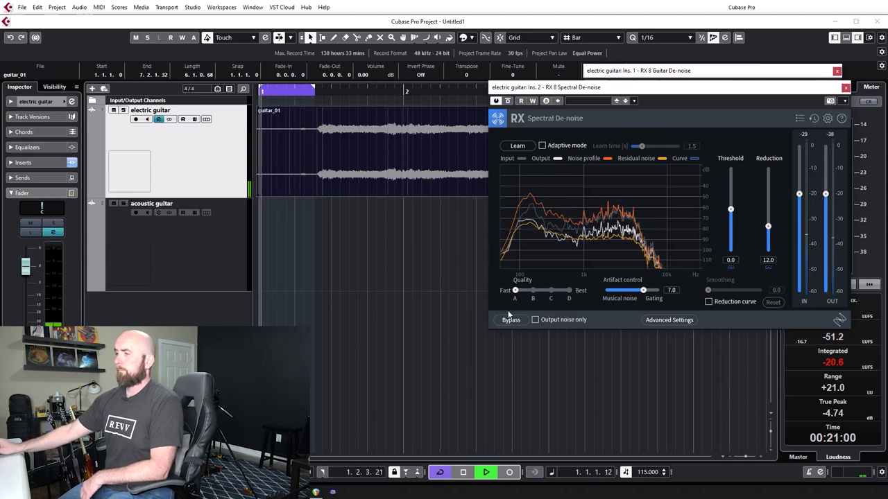
pyautogui.click(511, 320)
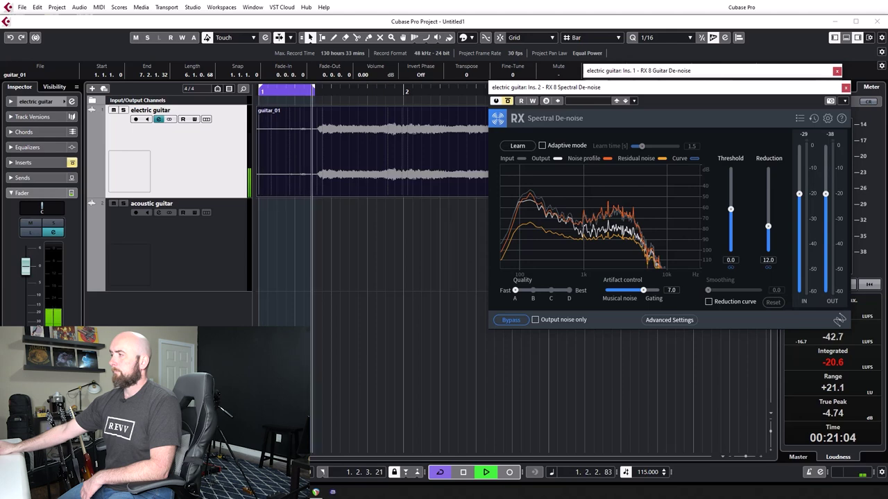
pyautogui.press('Escape')
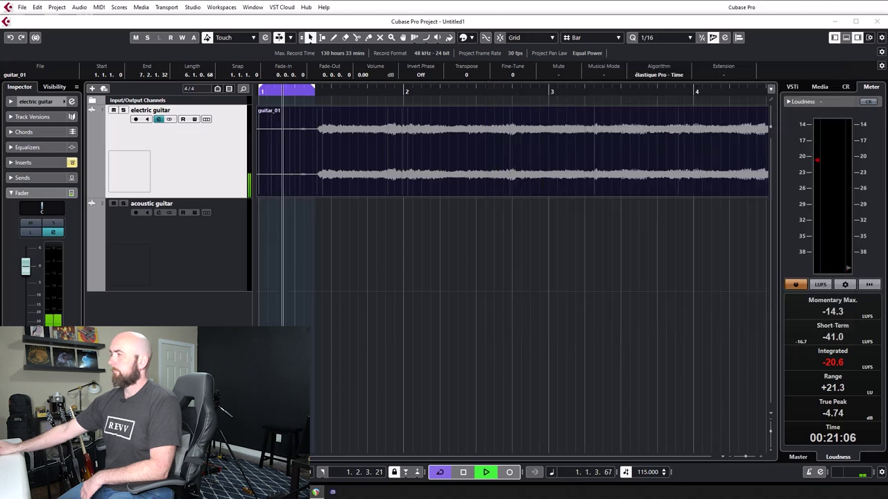
pyautogui.press('F3')
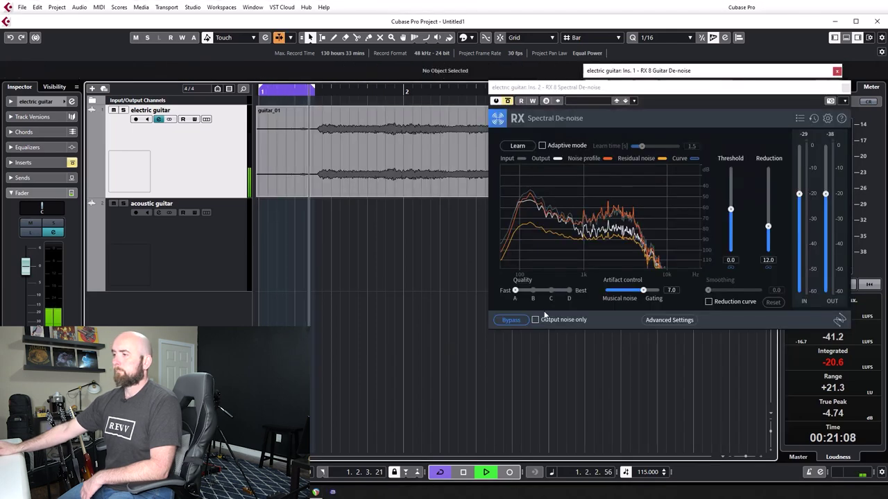
pyautogui.click(513, 321)
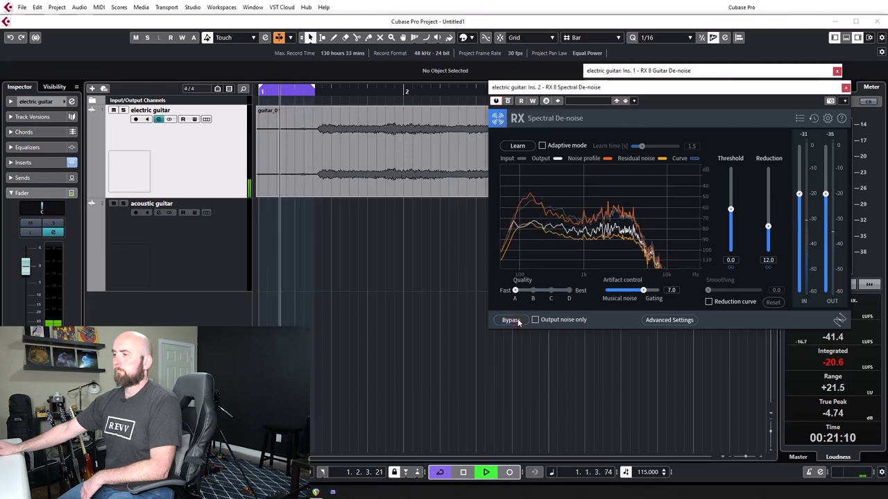
pyautogui.click(518, 321)
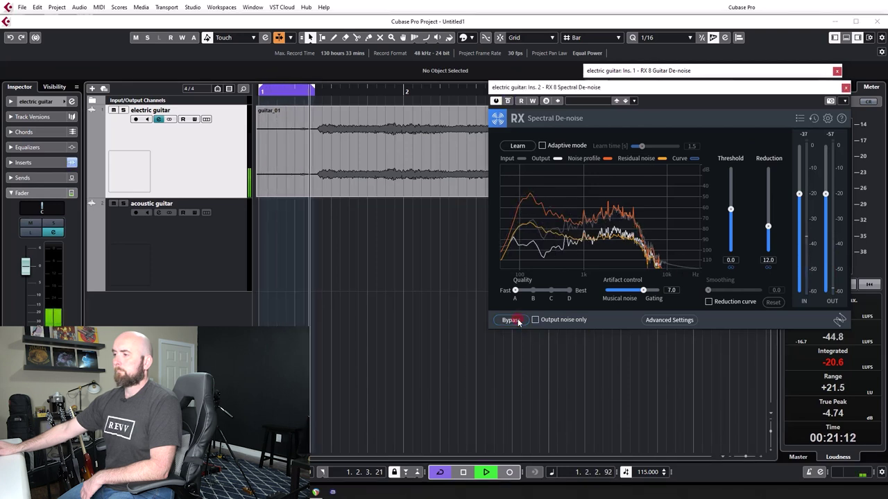
pyautogui.click(517, 321)
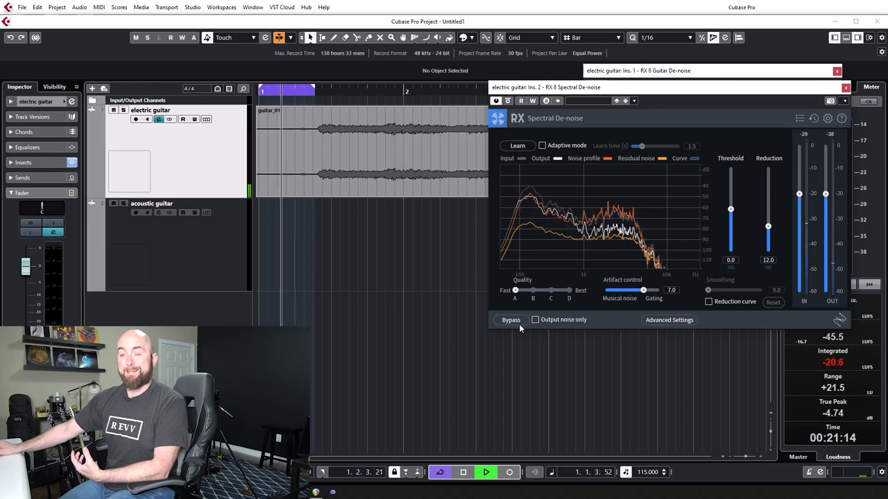
pyautogui.click(395, 307)
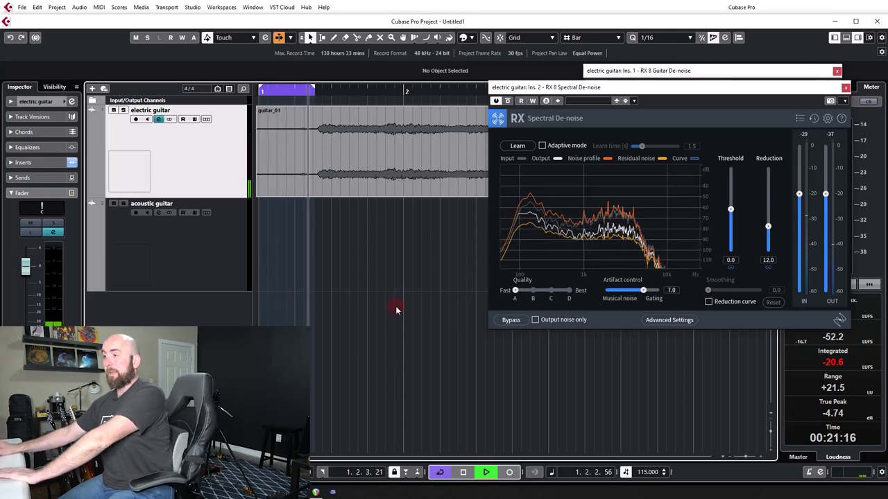
pyautogui.press('space')
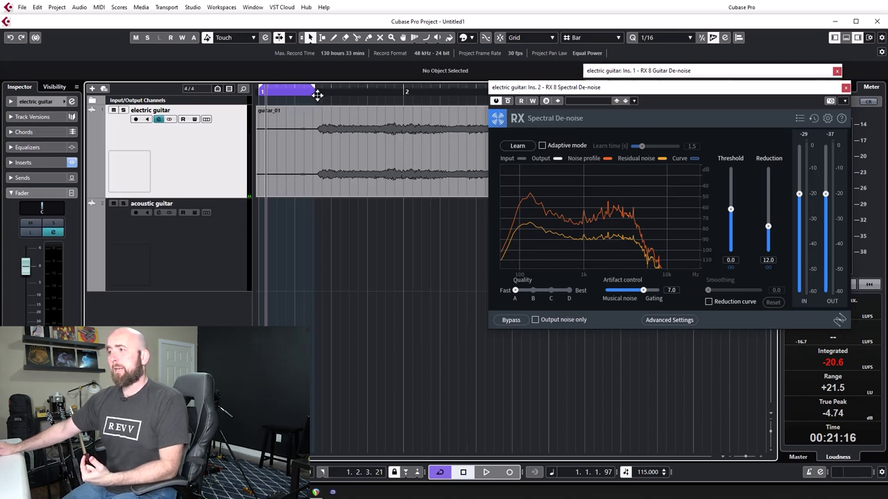
# Step: Set a new loop range later in the electric guitar part and jump to its start
pyautogui.click(320, 96)
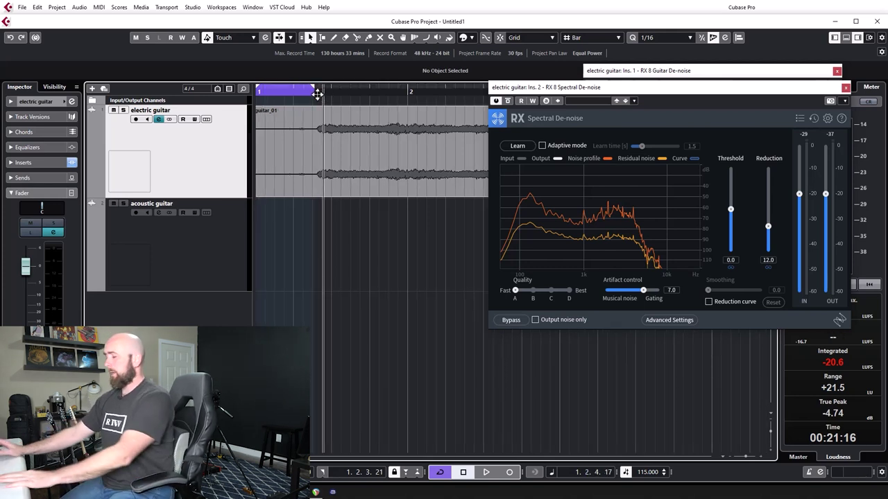
pyautogui.click(323, 95)
pyautogui.hscroll(5, 410, 138)
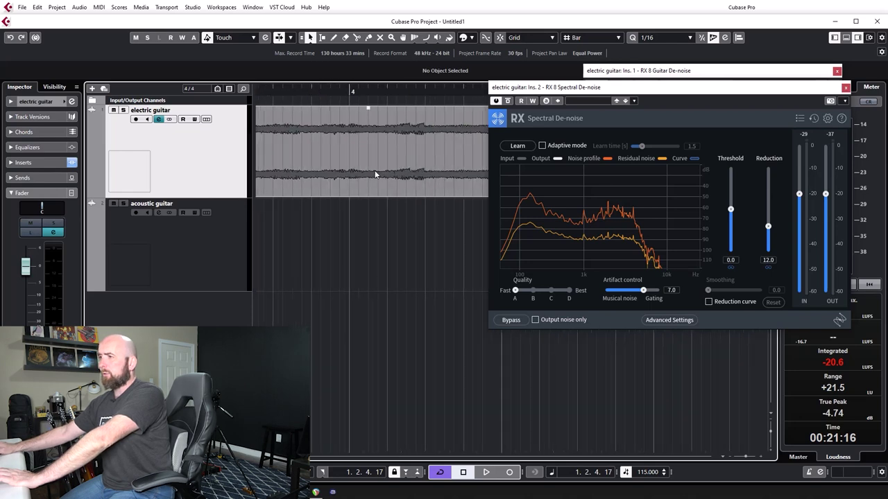
pyautogui.click(407, 92)
pyautogui.keyDown('alt'); pyautogui.click(408, 92); pyautogui.keyUp('alt')
pyautogui.press('KP_1')
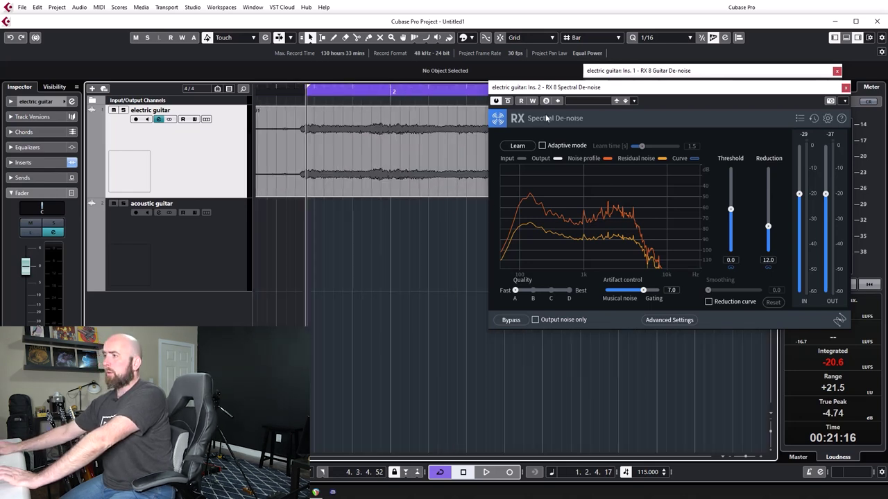
# Step: Play the new loop, toggling Spectral De-noise bypass on and off, then stop with processing on
pyautogui.click(517, 322)
pyautogui.press('space')
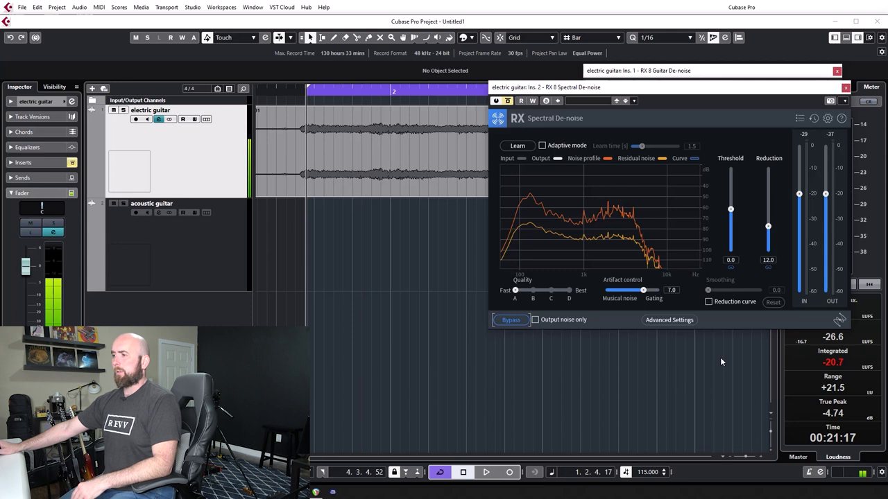
pyautogui.press('space')
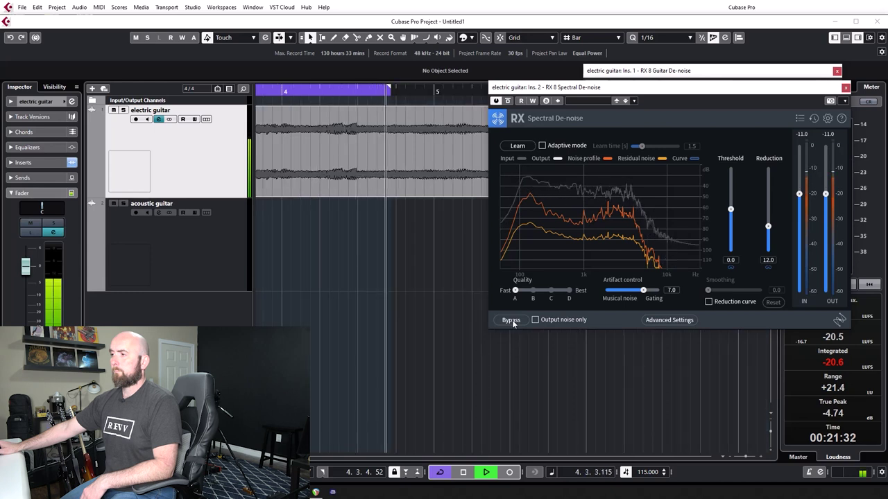
pyautogui.click(512, 320)
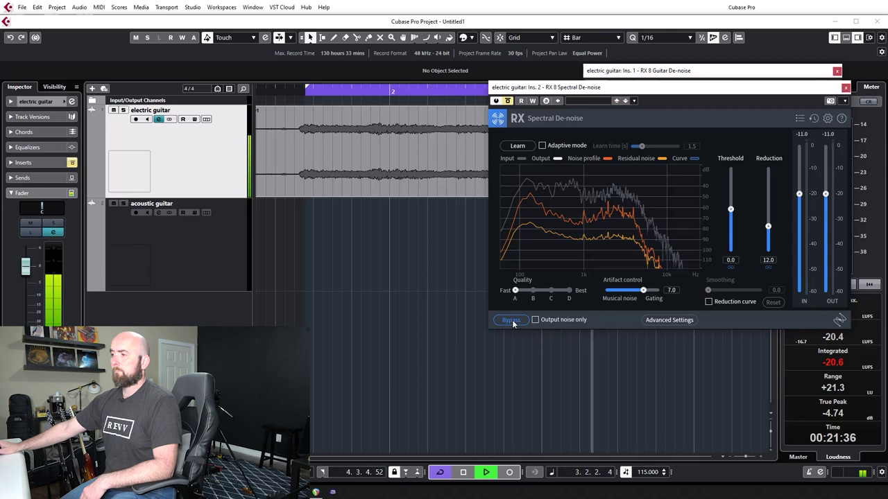
pyautogui.click(512, 320)
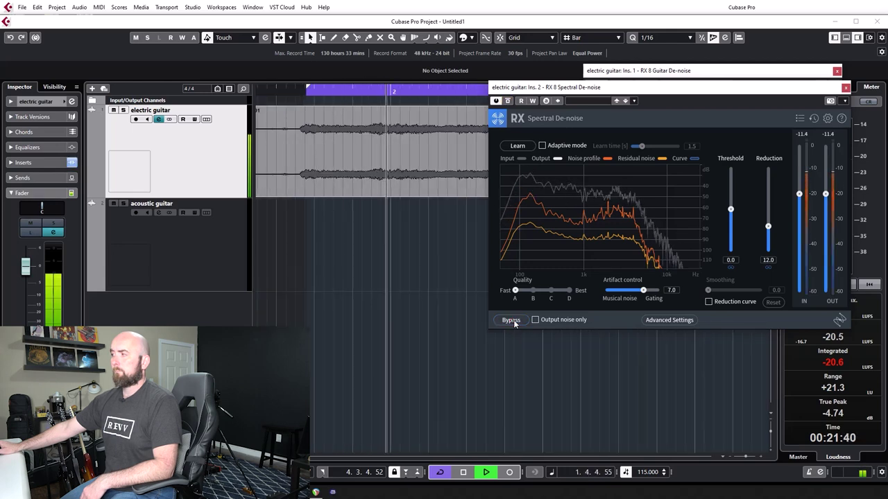
pyautogui.press('space')
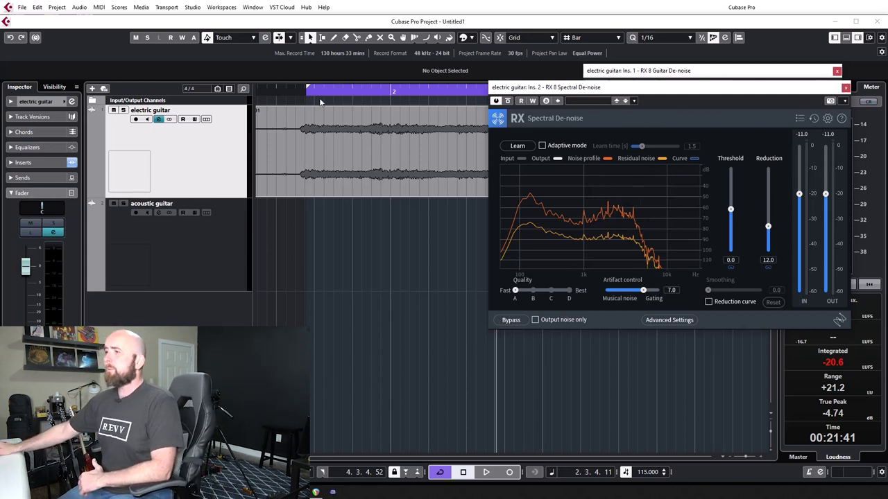
# Step: Return to the start and set a cycle range over the noise-only lead-in before the guitar
pyautogui.press('Home')
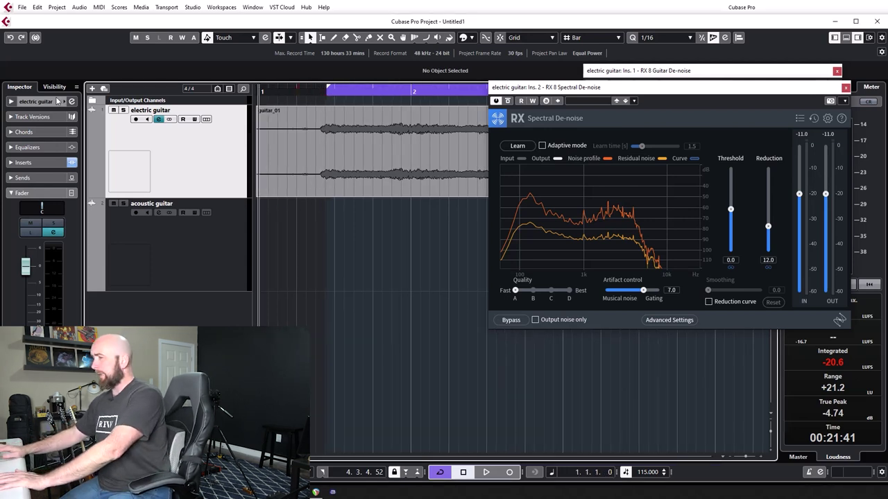
pyautogui.click(301, 90)
pyautogui.moveTo(301, 91); pyautogui.dragTo(260, 91)
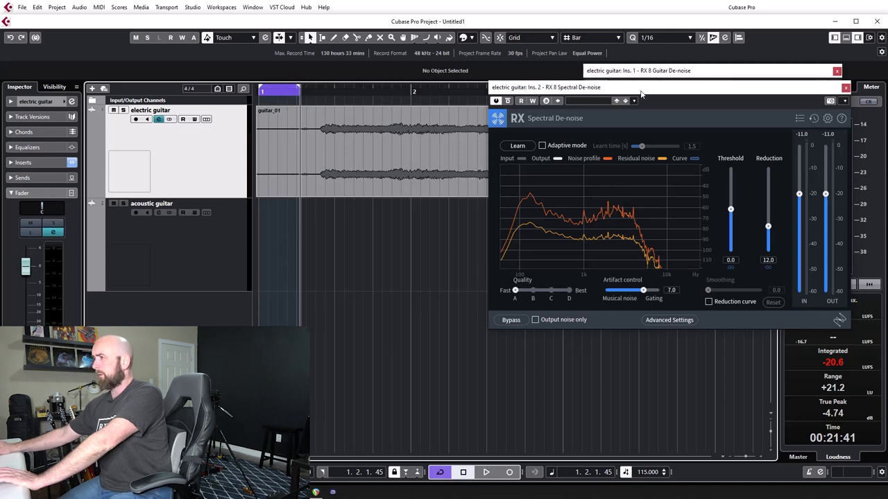
# Step: Close the Spectral De-noise window, reposition Guitar De-noise over the project, and stop playback
pyautogui.moveTo(641, 91); pyautogui.dragTo(603, 223)
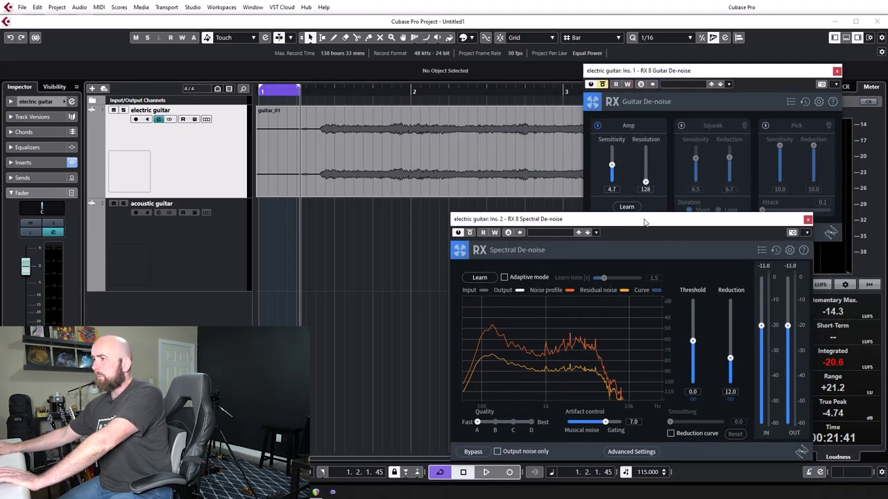
pyautogui.click(807, 220)
pyautogui.moveTo(667, 72); pyautogui.dragTo(601, 128)
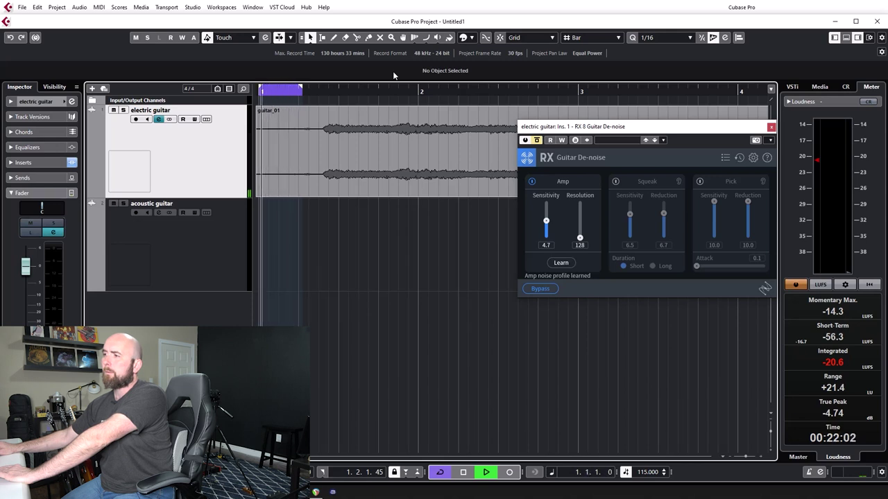
pyautogui.press('space')
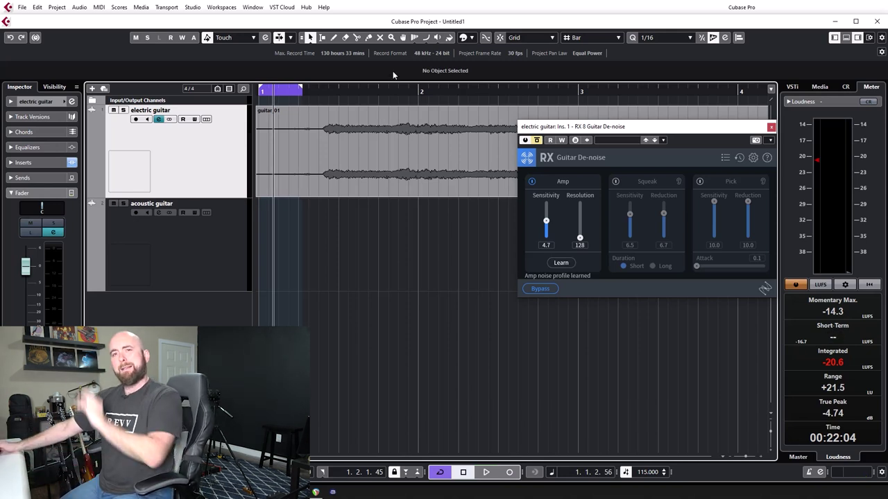
# Step: Un-bypass Guitar De-noise and learn the amp noise profile from the lead-in loop
pyautogui.click(537, 141)
pyautogui.click(560, 263)
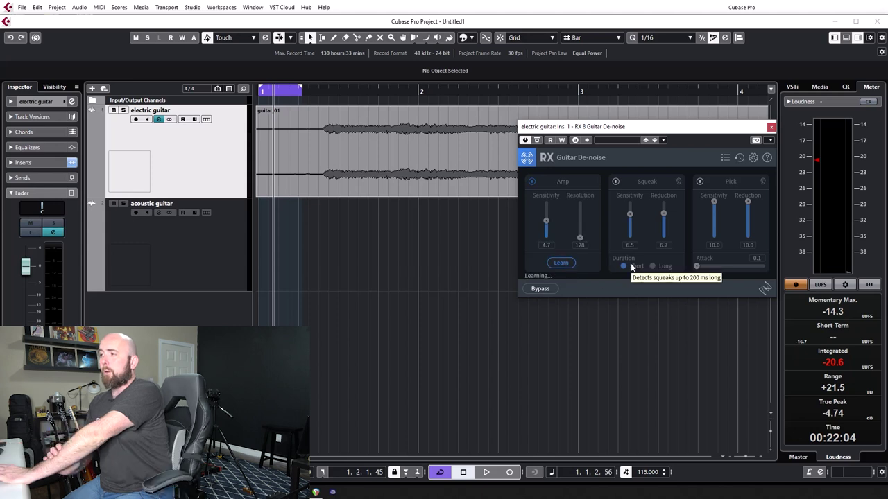
pyautogui.click(253, 99)
pyautogui.press('space')
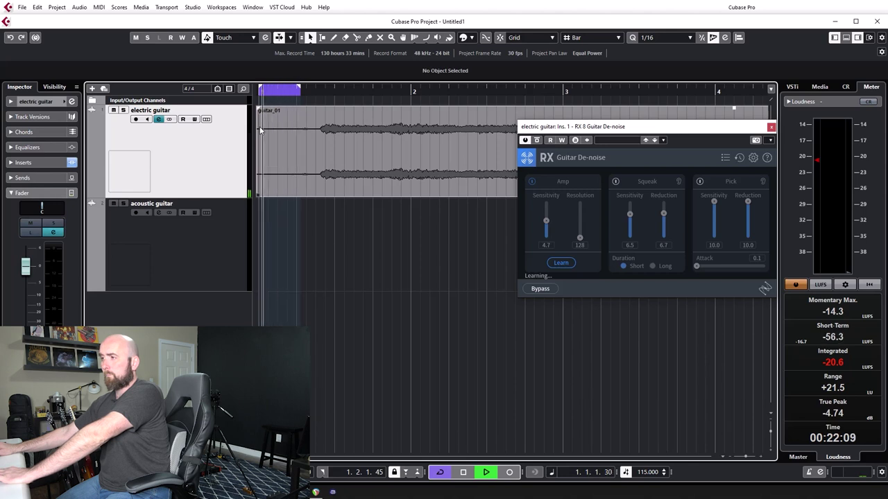
pyautogui.press('space')
pyautogui.click(560, 262)
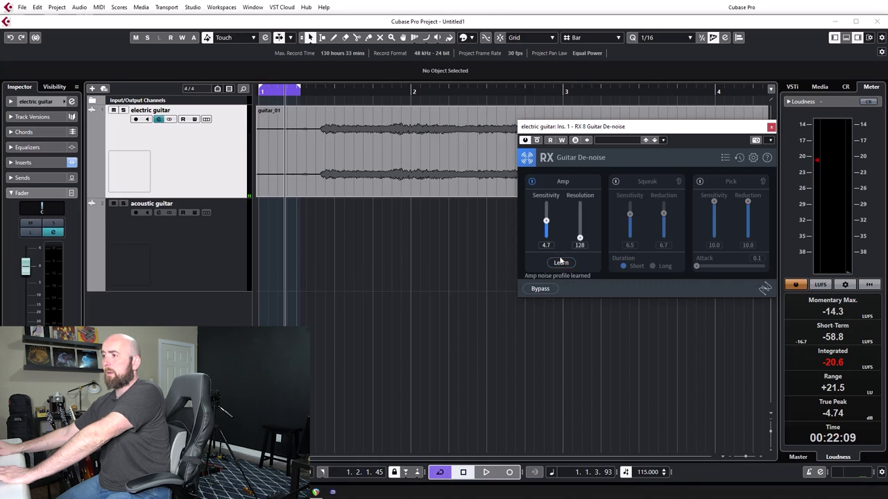
# Step: Return to bar 1 and A/B Guitar De-noise bypass, leaving processing on
pyautogui.click(283, 90)
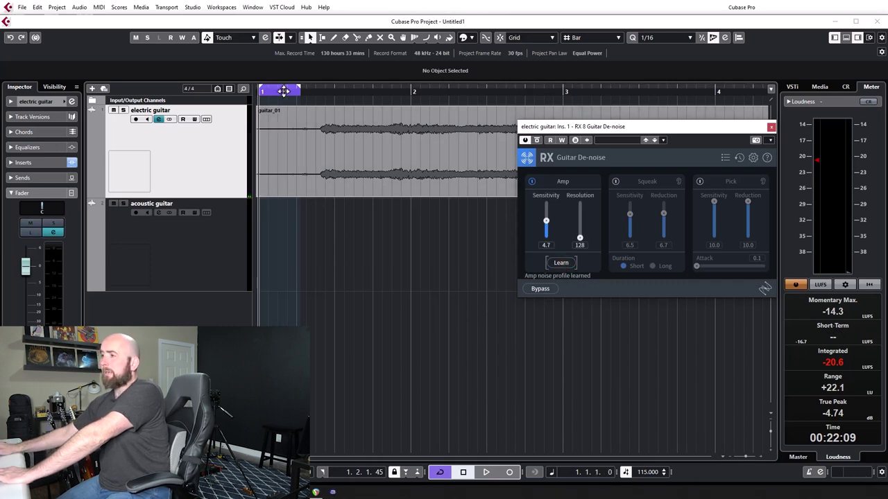
pyautogui.click(539, 289)
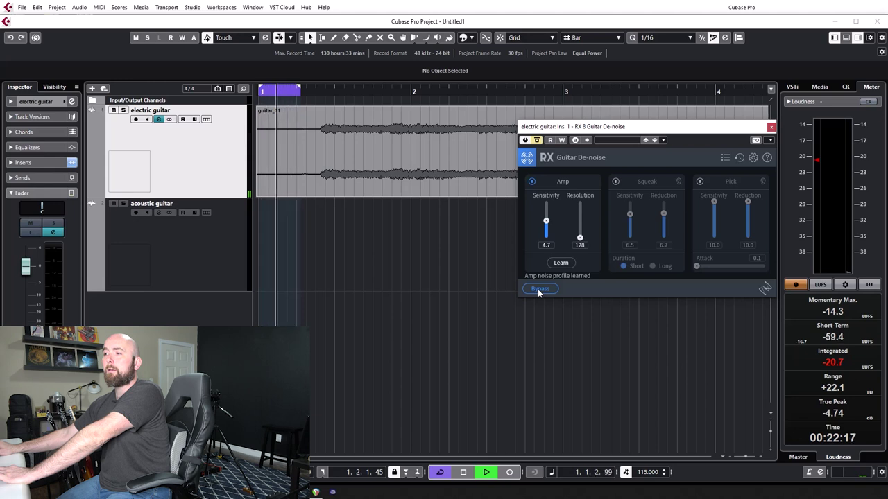
pyautogui.click(540, 289)
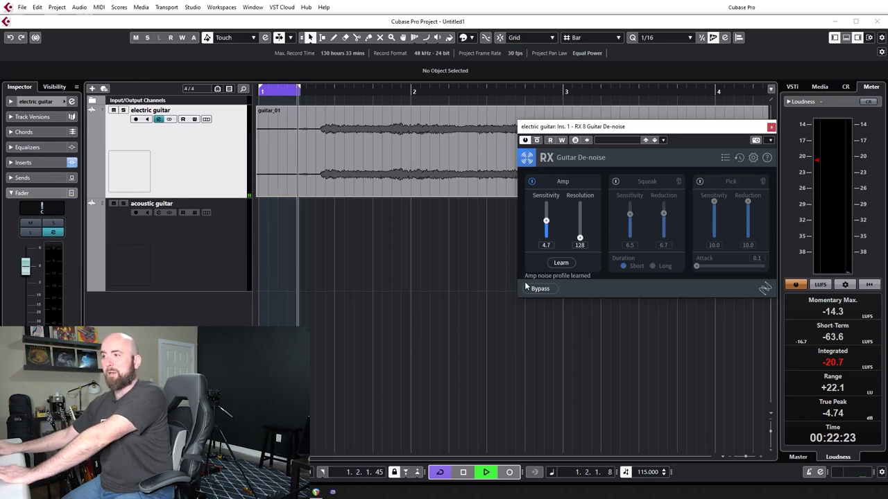
# Step: Open the electric guitar's channel settings with the RX 8 Spectral De-noise and Guitar De-noise windows
pyautogui.click(158, 120)
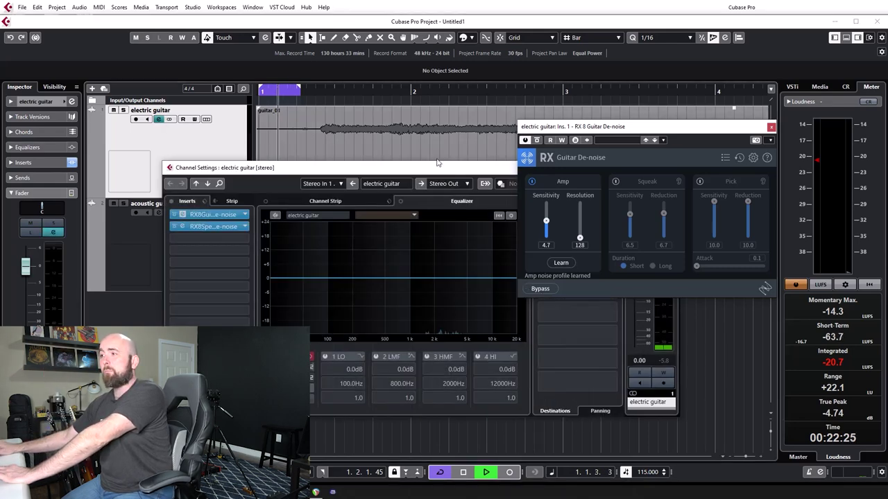
pyautogui.moveTo(497, 170); pyautogui.dragTo(435, 190)
pyautogui.click(184, 242)
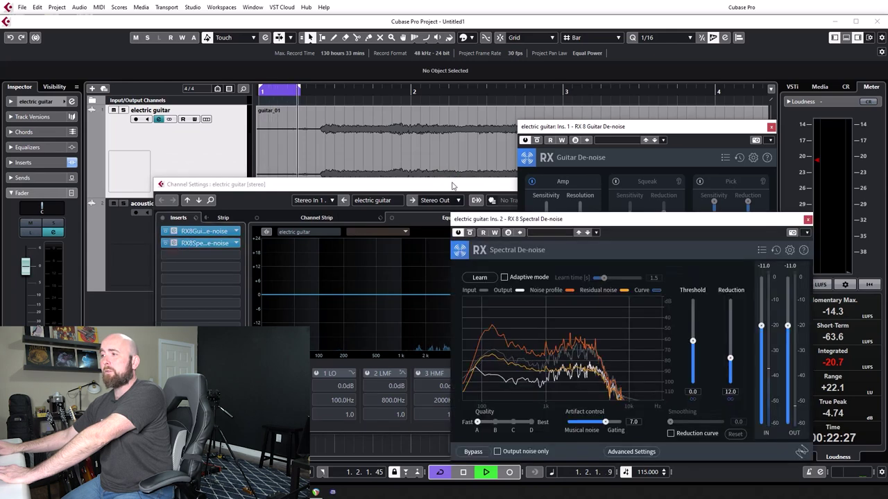
pyautogui.click(564, 203)
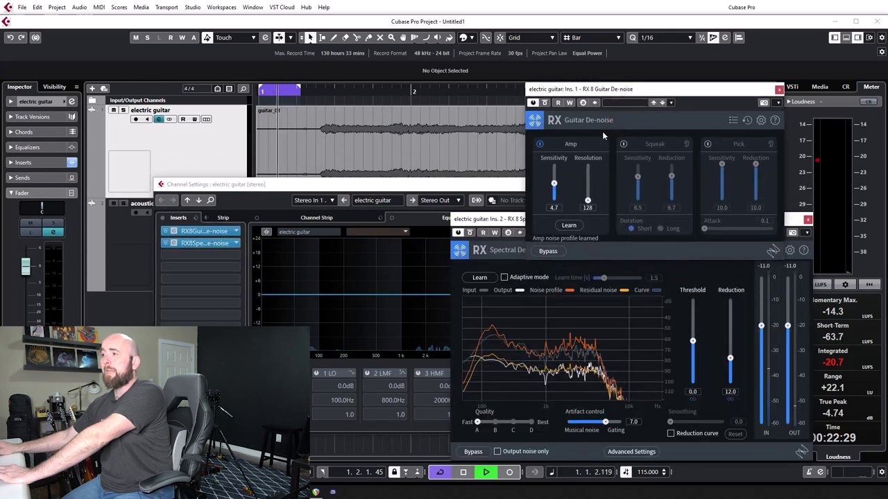
# Step: Bypass and re-enable the electric guitar's inserts to compare, then stop playback
pyautogui.click(164, 219)
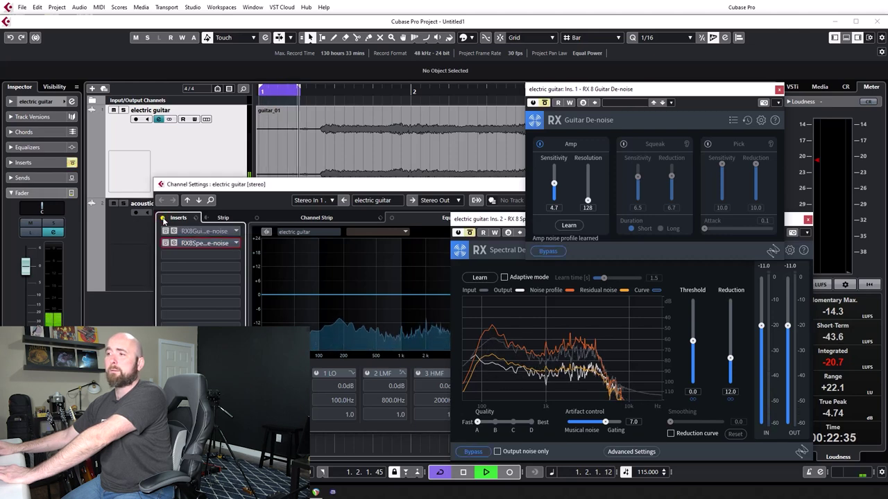
pyautogui.click(163, 220)
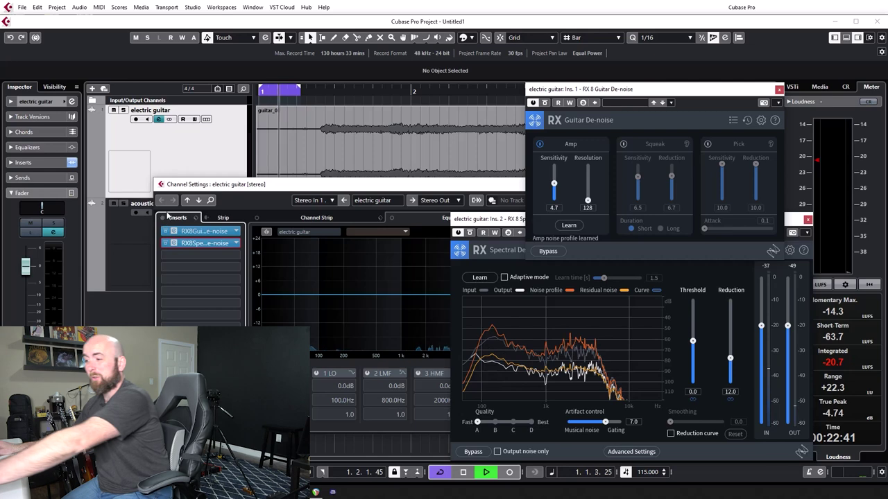
pyautogui.press('space')
# Step: Play from bar 1 and set a loop ending around bar 5, returning to the loop start
pyautogui.click(316, 94)
pyautogui.press('space')
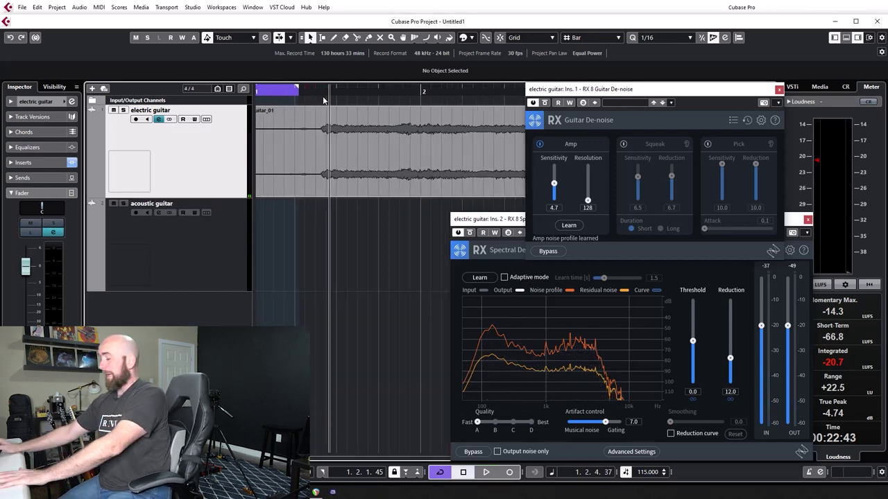
pyautogui.moveTo(316, 100); pyautogui.dragTo(298, 93)
pyautogui.keyDown('alt'); pyautogui.click(299, 91); pyautogui.keyUp('alt')
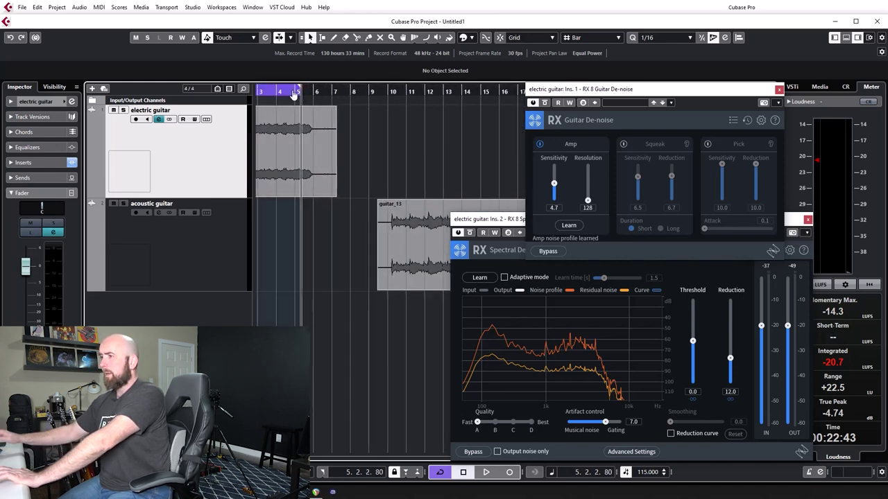
pyautogui.press('KP_1')
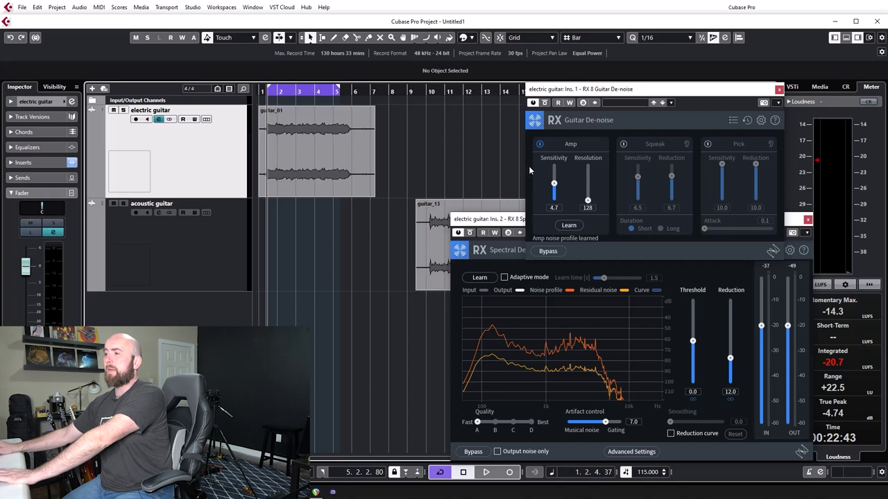
# Step: Reopen the electric guitar's channel settings and A/B the inserts bypass repeatedly during playback
pyautogui.press('e')
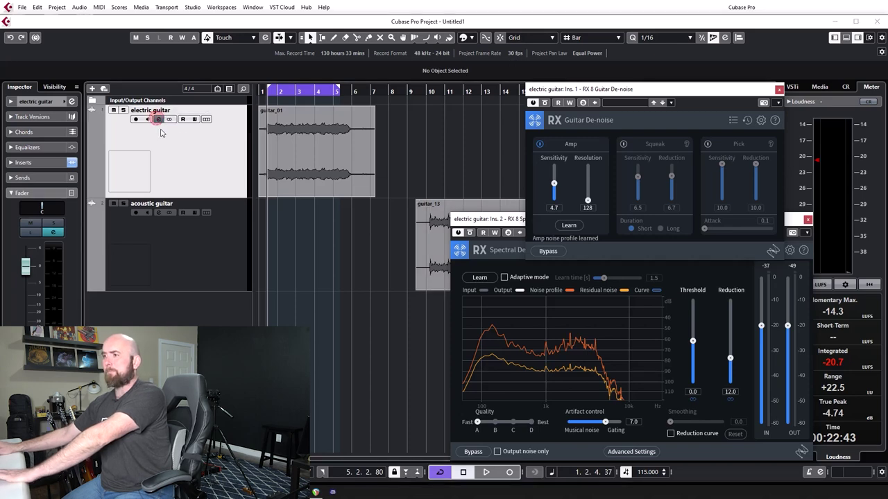
pyautogui.press('space')
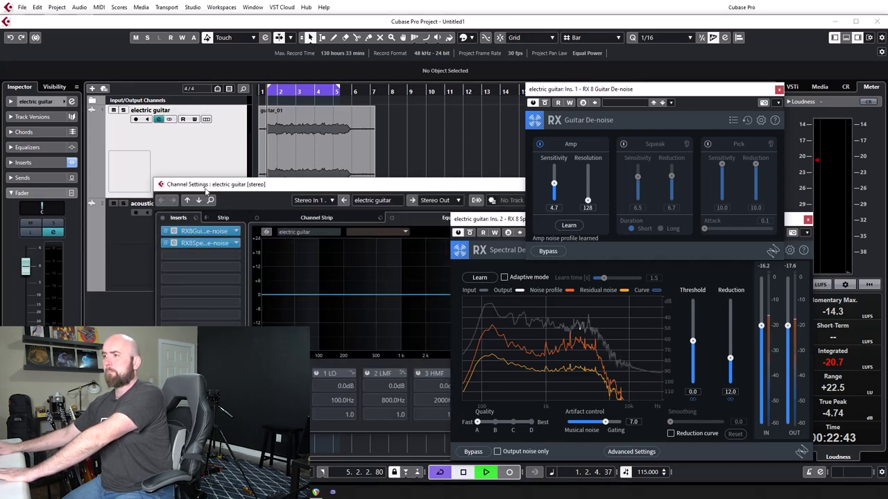
pyautogui.click(163, 218)
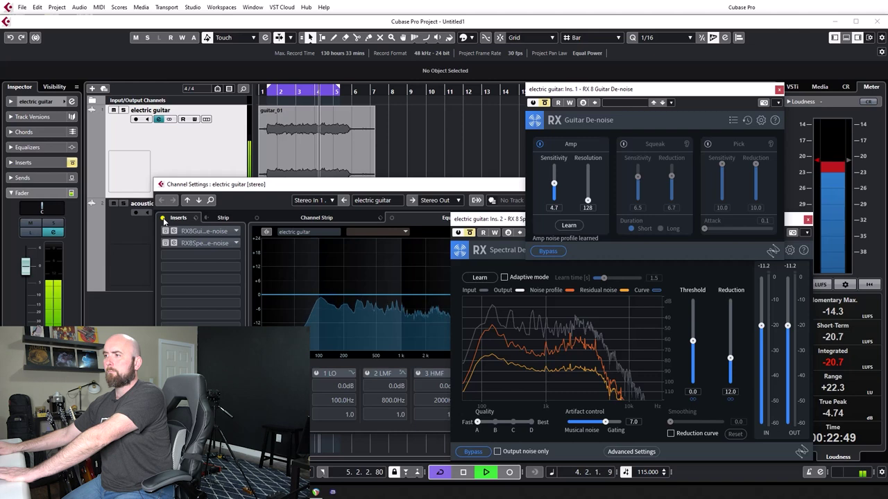
pyautogui.click(163, 219)
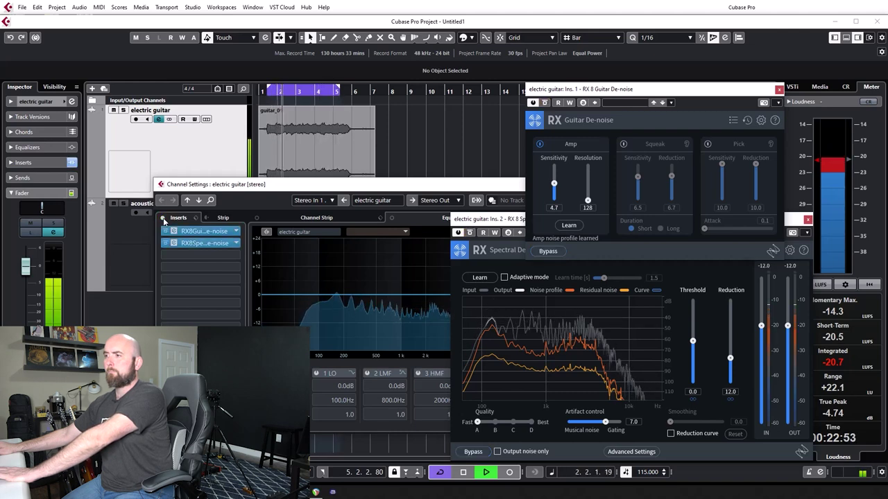
pyautogui.click(163, 218)
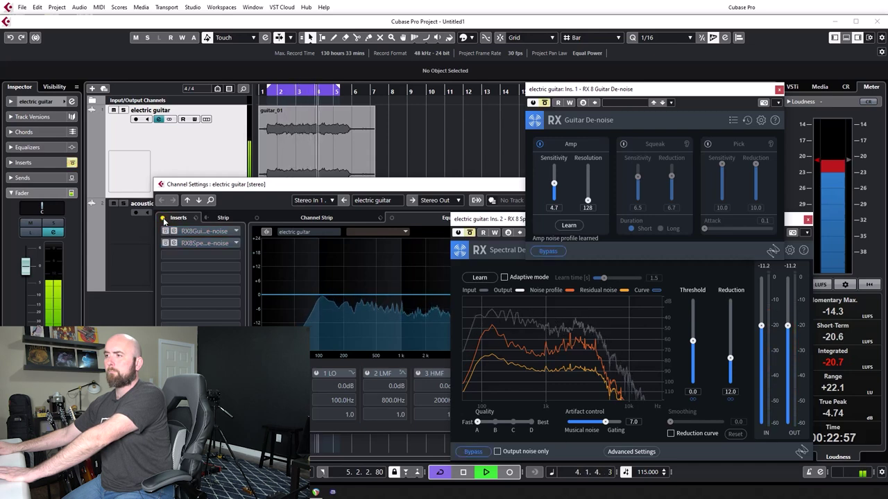
pyautogui.click(163, 218)
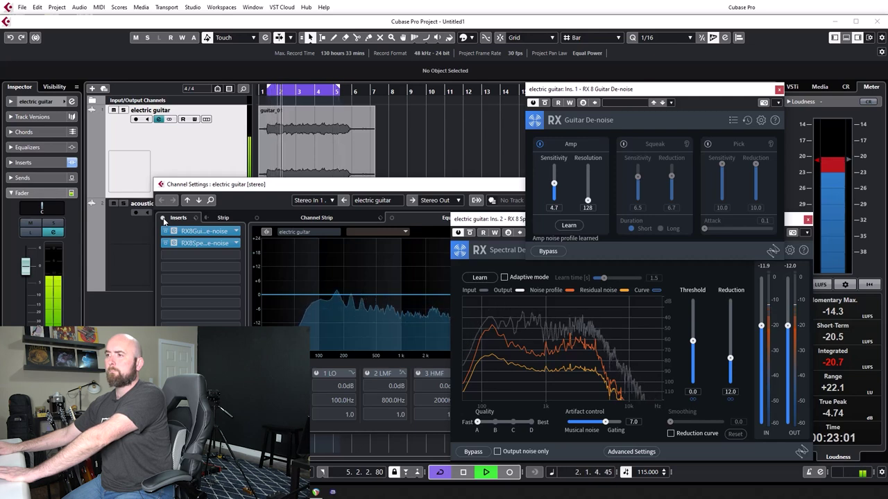
pyautogui.click(163, 219)
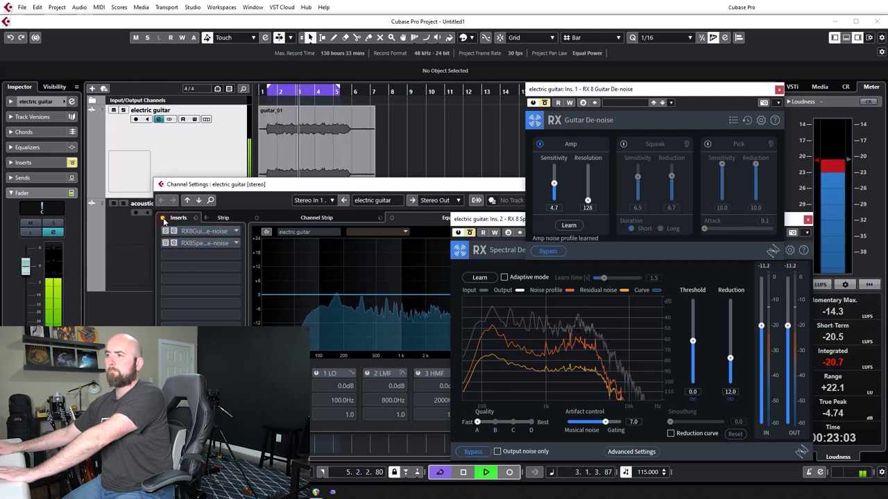
pyautogui.press('space')
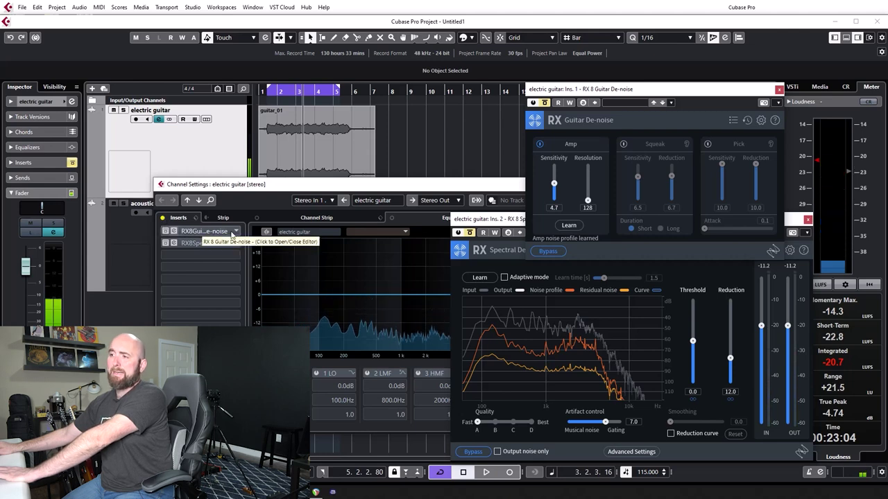
pyautogui.click(163, 219)
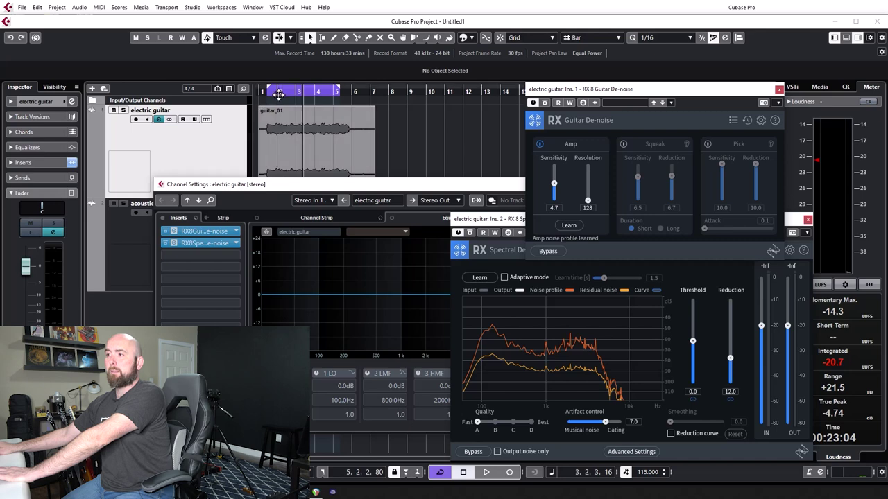
# Step: Restart playback and compare again, leaving both RX 8 noise-reduction inserts active
pyautogui.click(236, 125)
pyautogui.press('space')
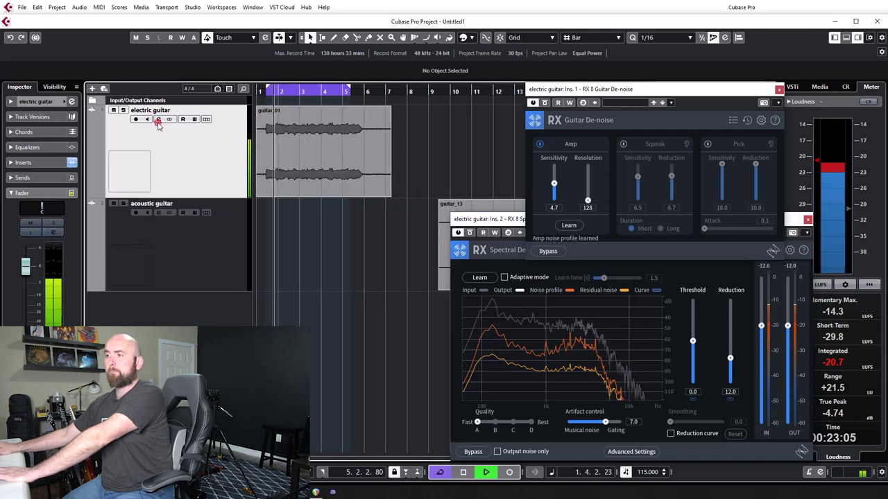
pyautogui.click(159, 119)
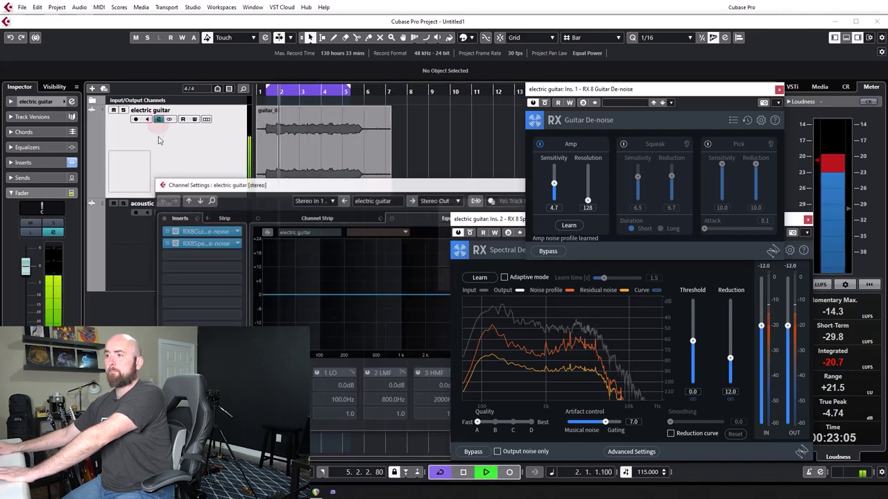
pyautogui.click(163, 219)
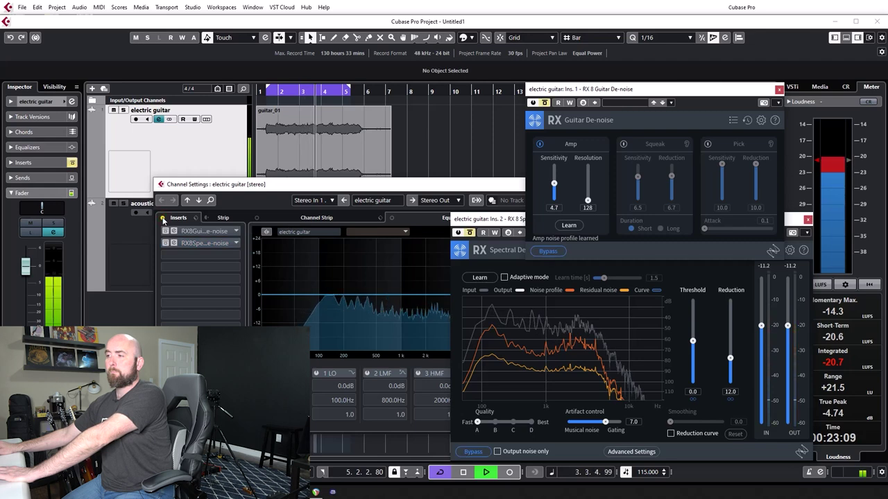
pyautogui.click(163, 218)
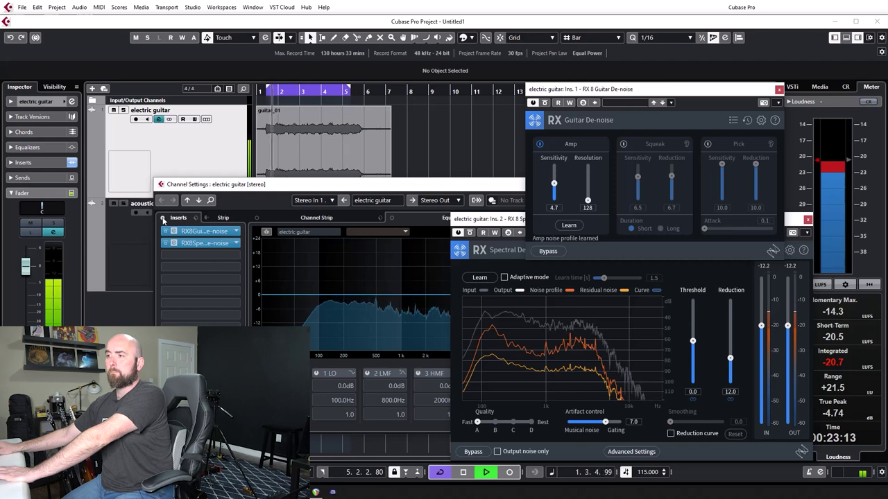
pyautogui.click(163, 218)
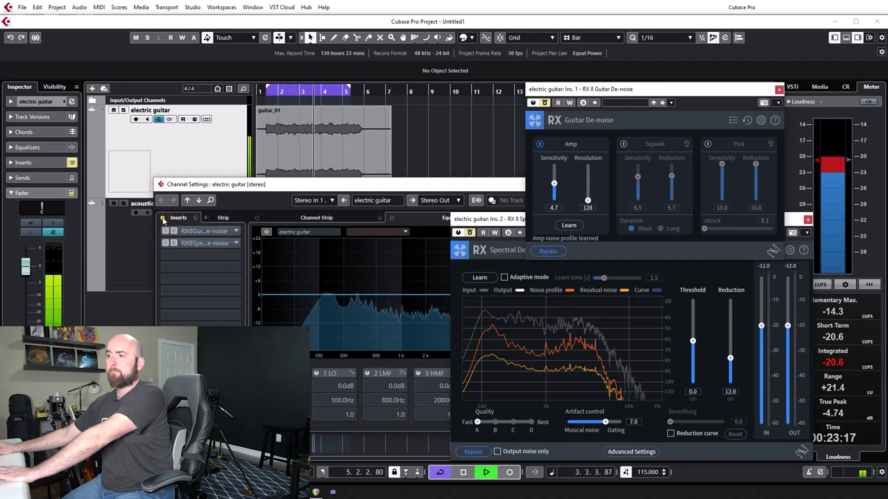
pyautogui.click(163, 219)
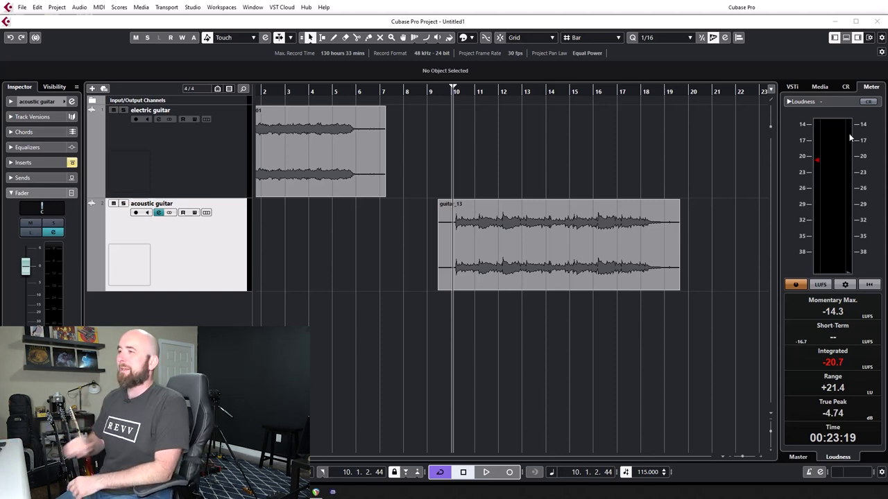
# Step: Play and stop the acoustic guitar take, then drag its RX 8 Guitar De-noise window into view
pyautogui.click(762, 32)
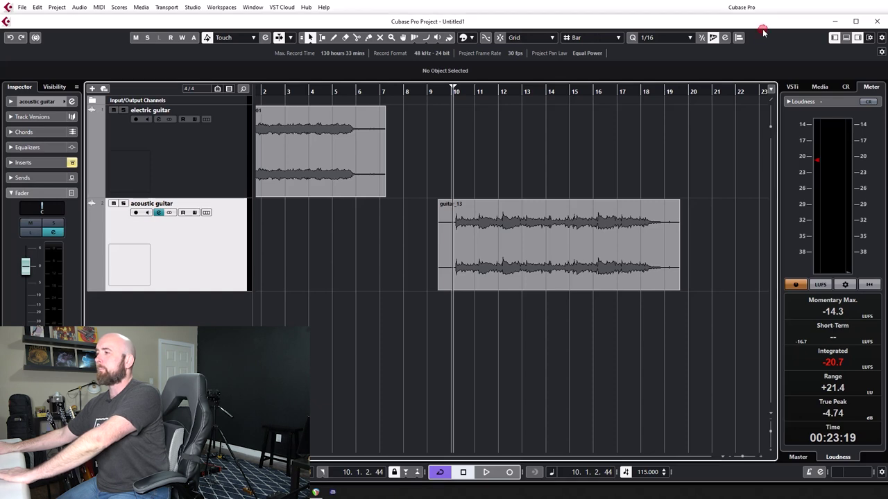
pyautogui.press('space')
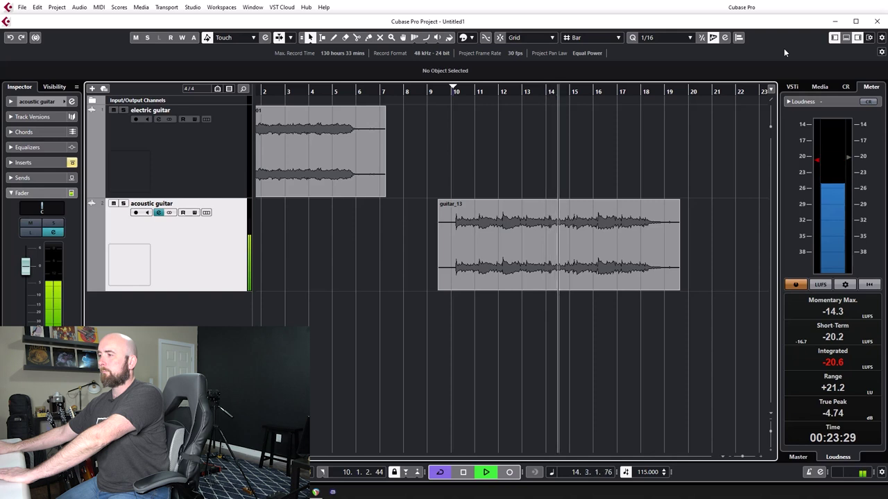
pyautogui.press('space')
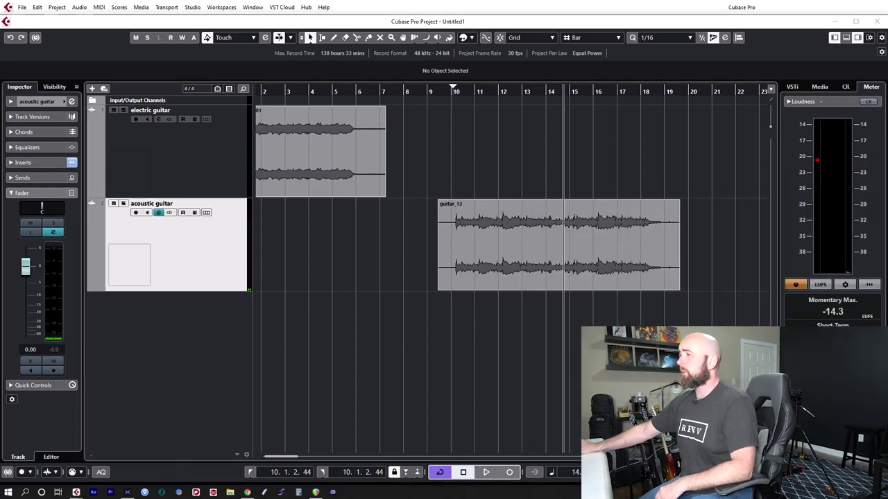
pyautogui.moveTo(887, 232); pyautogui.dragTo(125, 215)
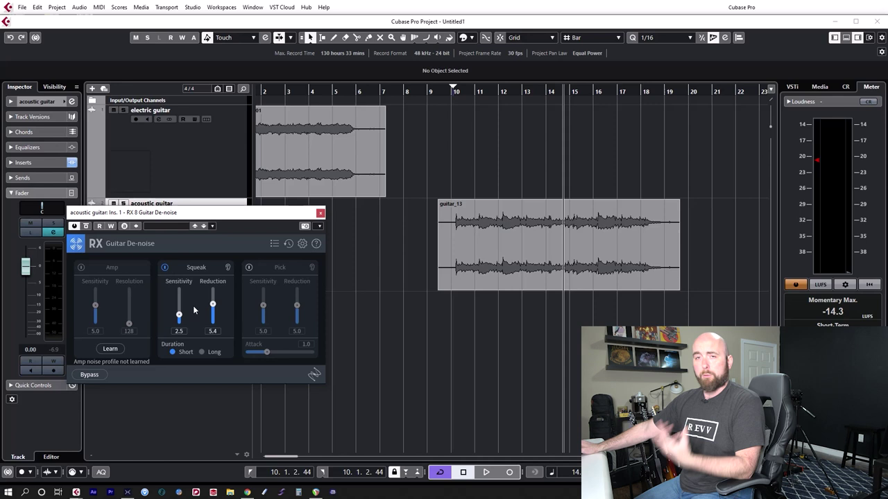
# Step: Stop playback so the playhead returns to bar 10
pyautogui.press('space')
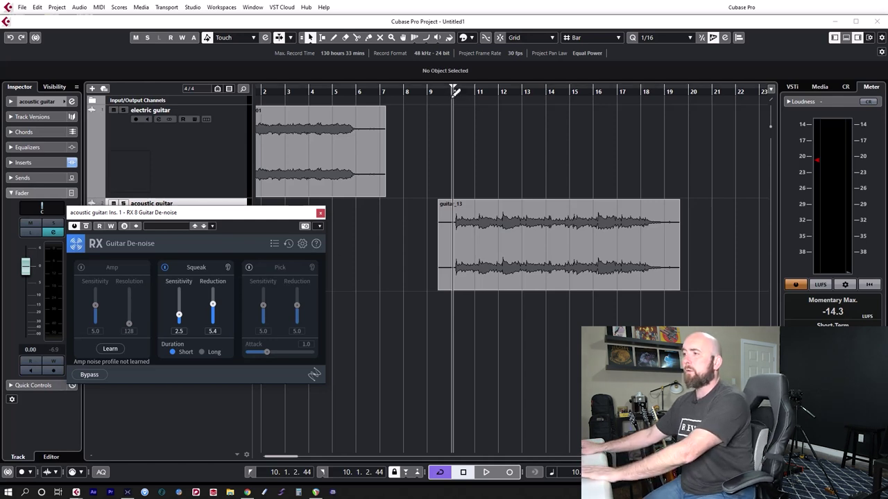
# Step: Cycle bars 10–18, enable Squeak 'Outputs squeaks only', and play the loop briefly
pyautogui.moveTo(461, 93); pyautogui.dragTo(669, 123)
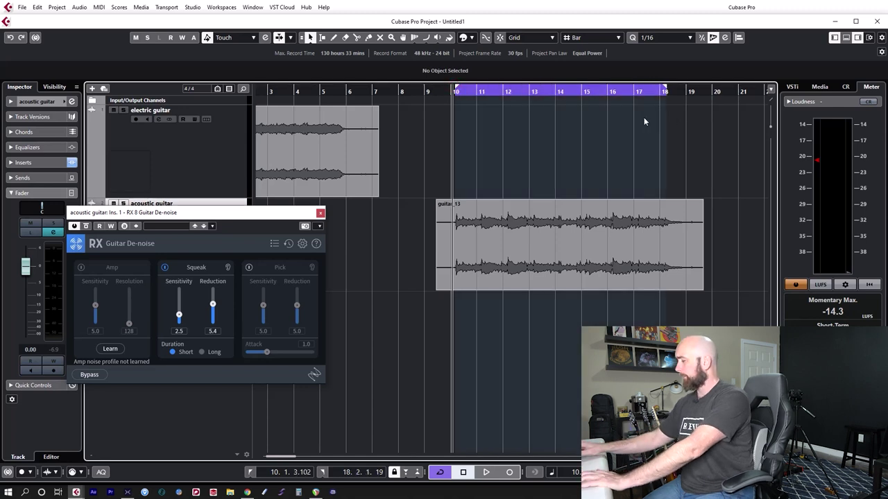
pyautogui.click(227, 268)
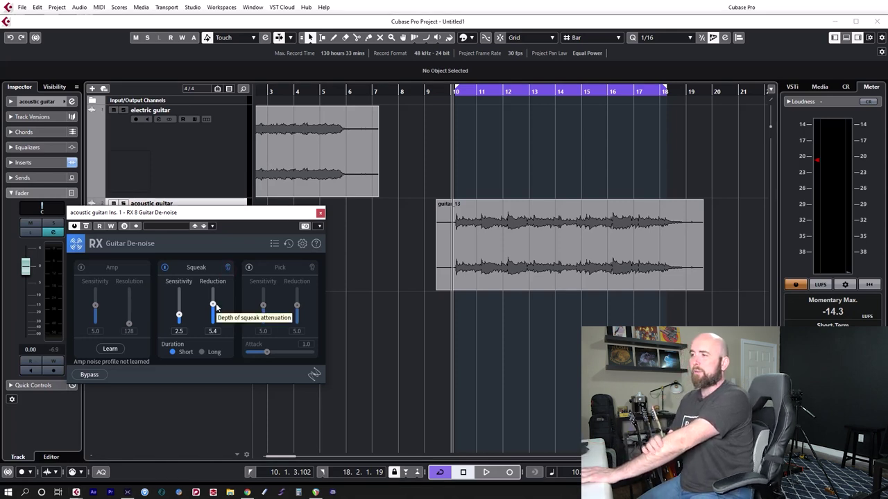
pyautogui.press('space')
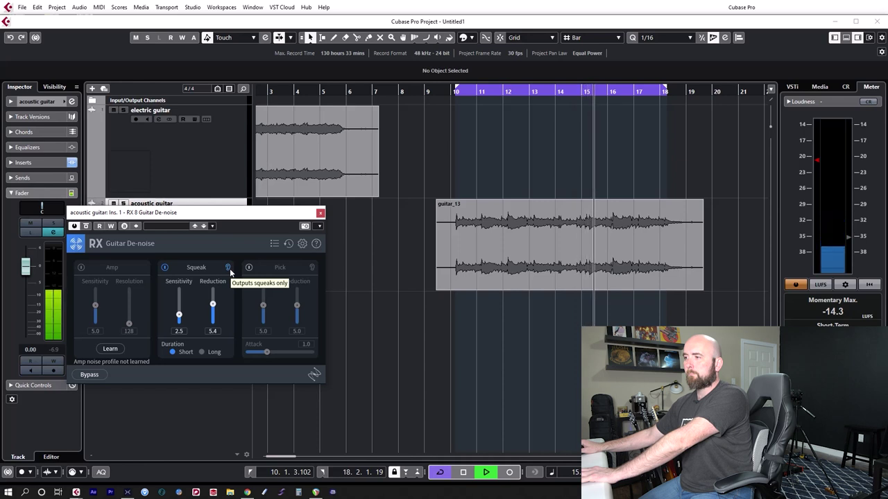
pyautogui.press('space')
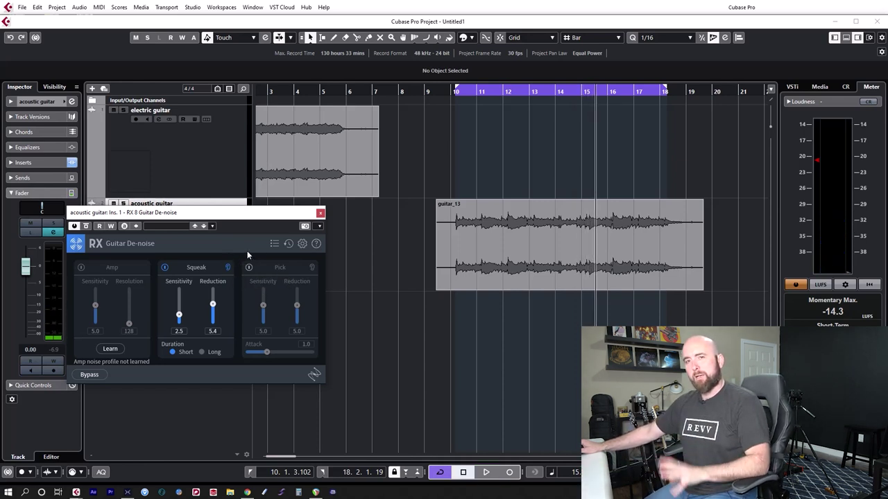
# Step: Return to bar 10, turn off squeak-only monitoring, and play the acoustic section
pyautogui.click(457, 91)
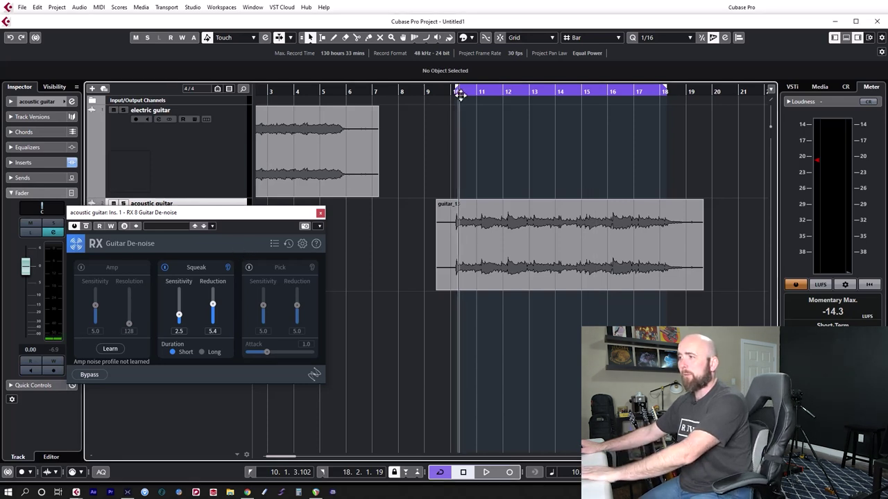
pyautogui.click(227, 267)
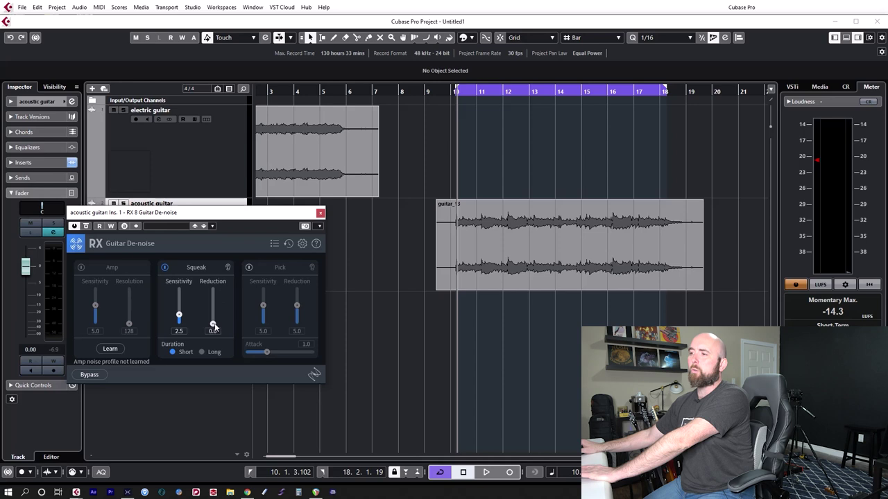
pyautogui.press('space')
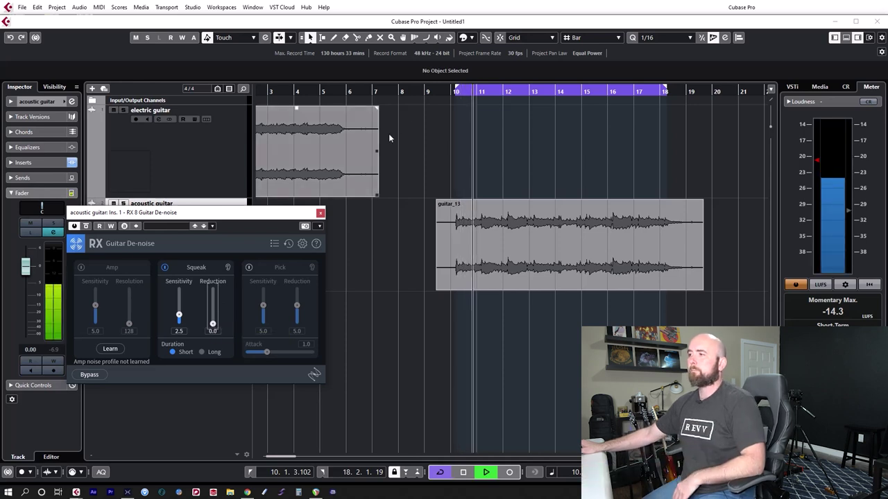
pyautogui.click(457, 89)
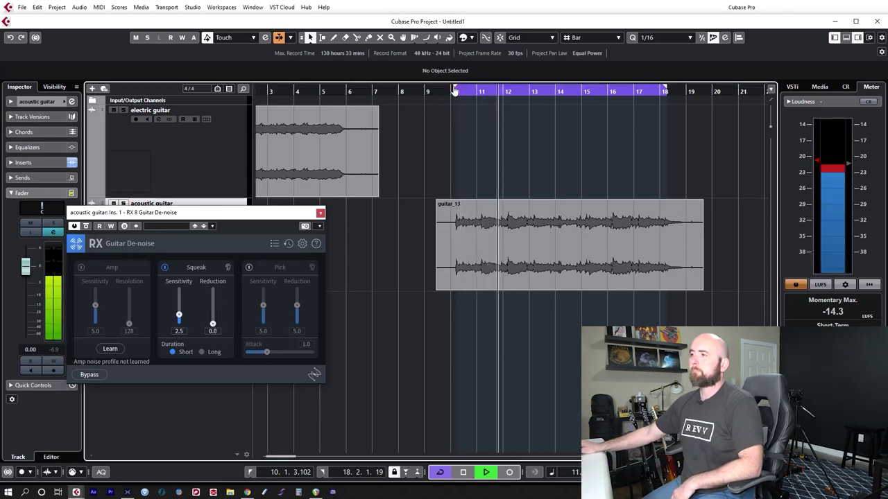
pyautogui.click(213, 325)
pyautogui.press('space')
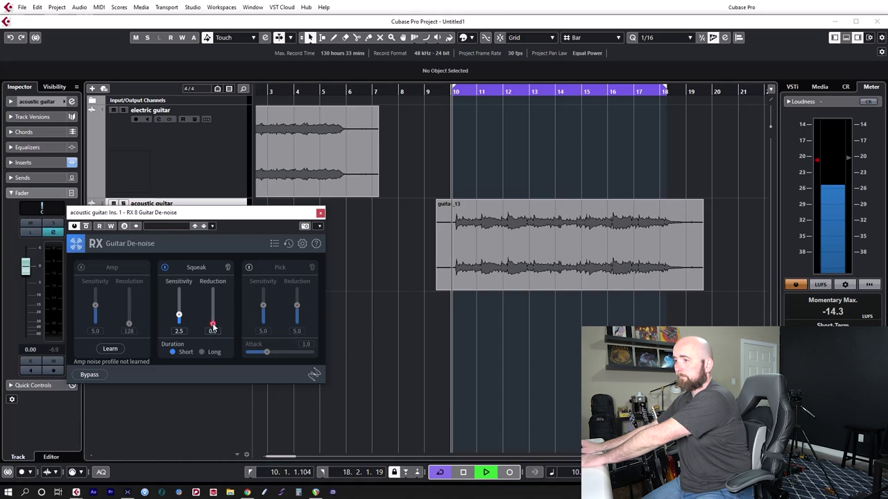
# Step: Adjust Squeak Reduction by ear while looping, settling at Reduction 4.1 and Sensitivity 2.2
pyautogui.moveTo(213, 327); pyautogui.dragTo(220, 313)
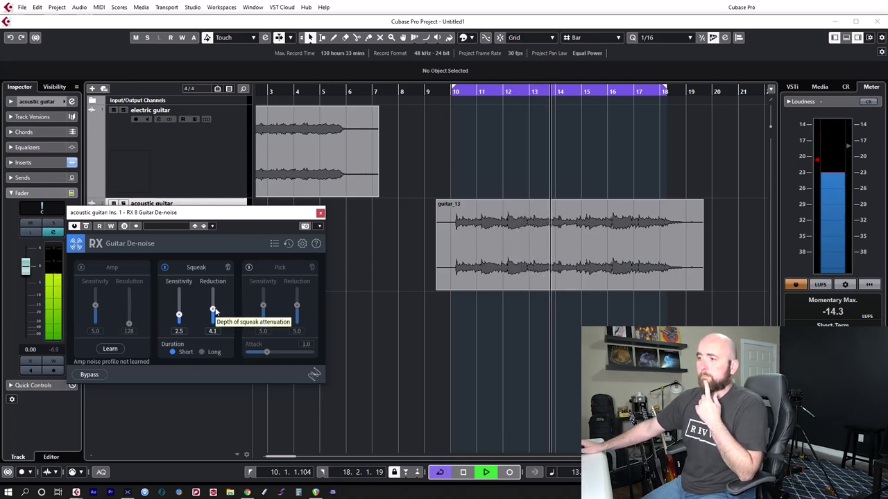
pyautogui.moveTo(215, 311); pyautogui.dragTo(215, 316)
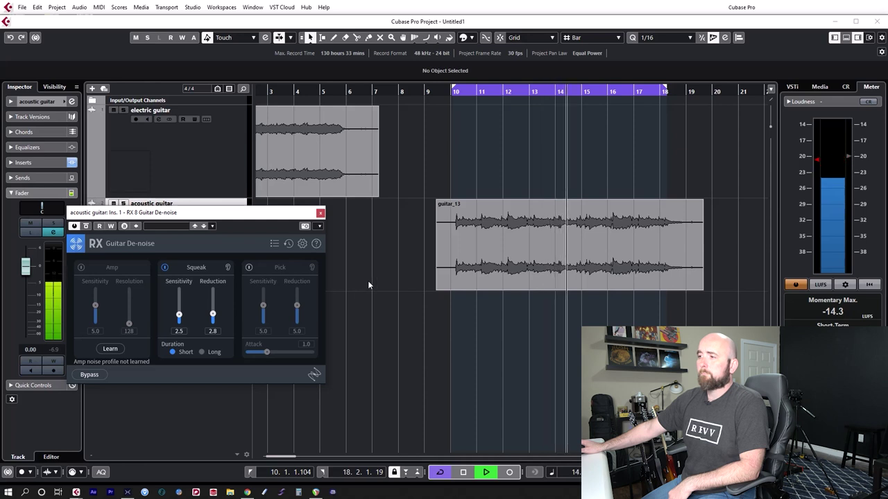
pyautogui.moveTo(213, 315); pyautogui.dragTo(213, 307)
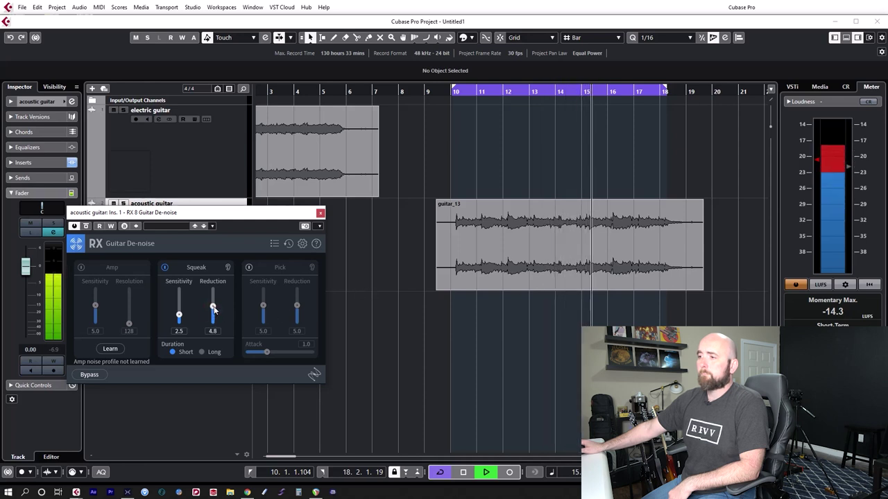
pyautogui.scroll(3, 214, 308)
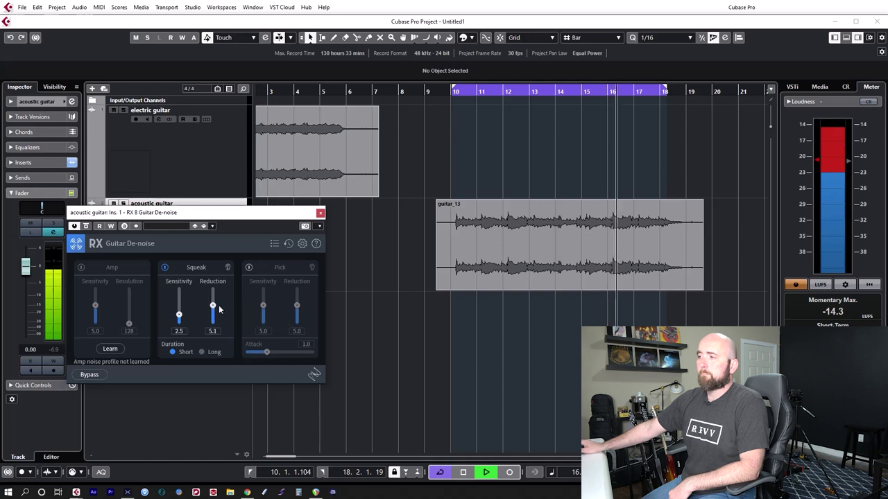
pyautogui.moveTo(519, 90); pyautogui.dragTo(521, 88)
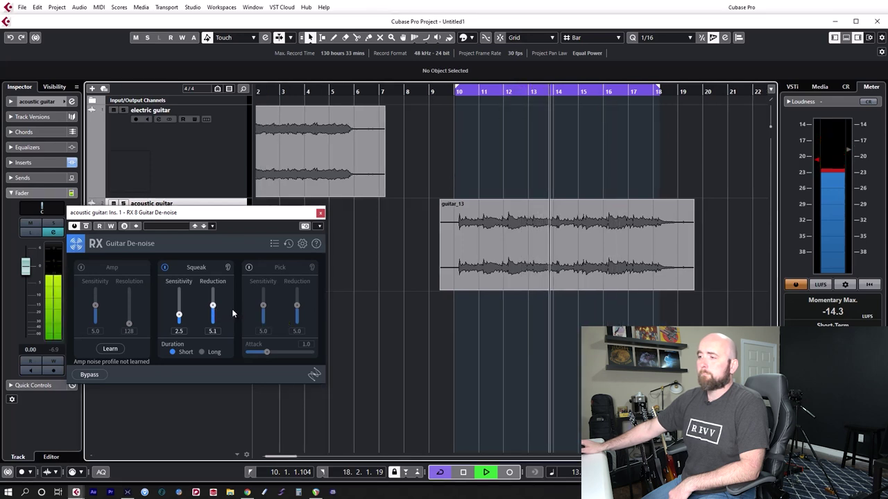
pyautogui.moveTo(213, 306); pyautogui.dragTo(215, 310)
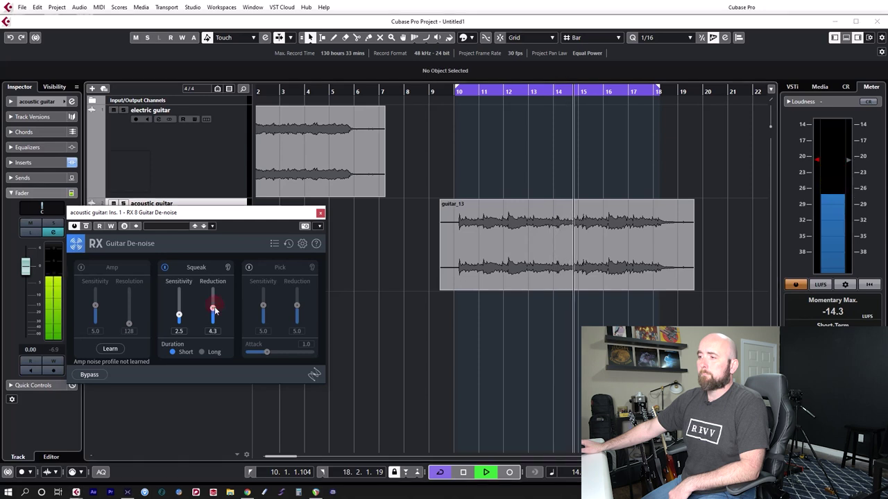
pyautogui.click(522, 90)
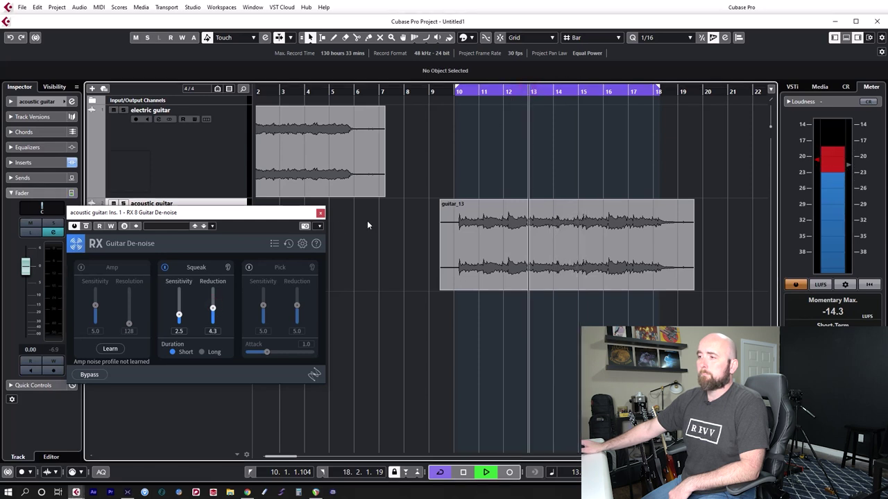
pyautogui.click(214, 310)
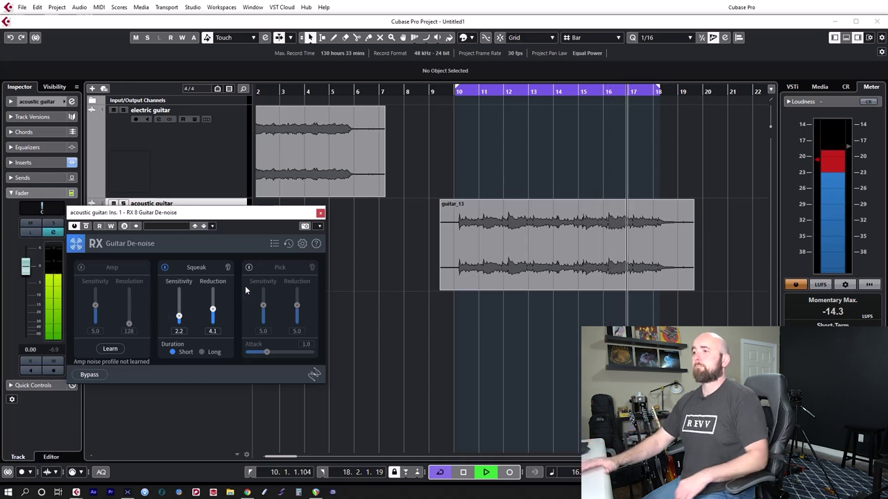
pyautogui.press('space')
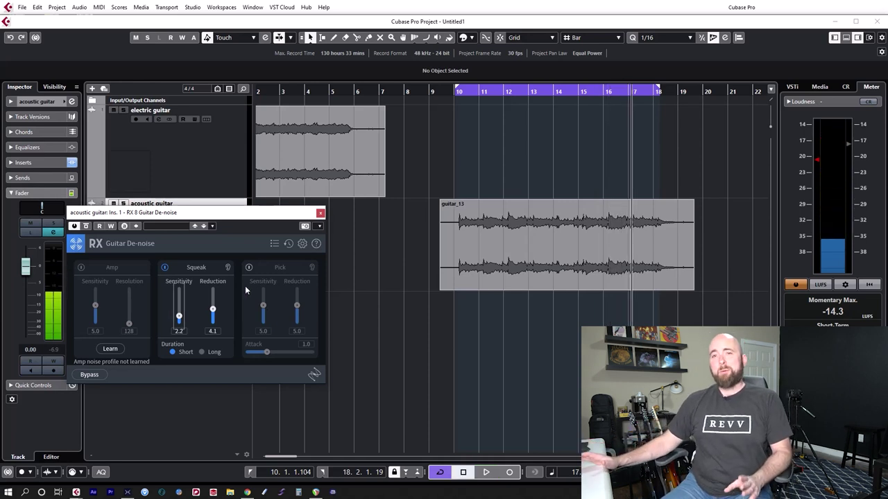